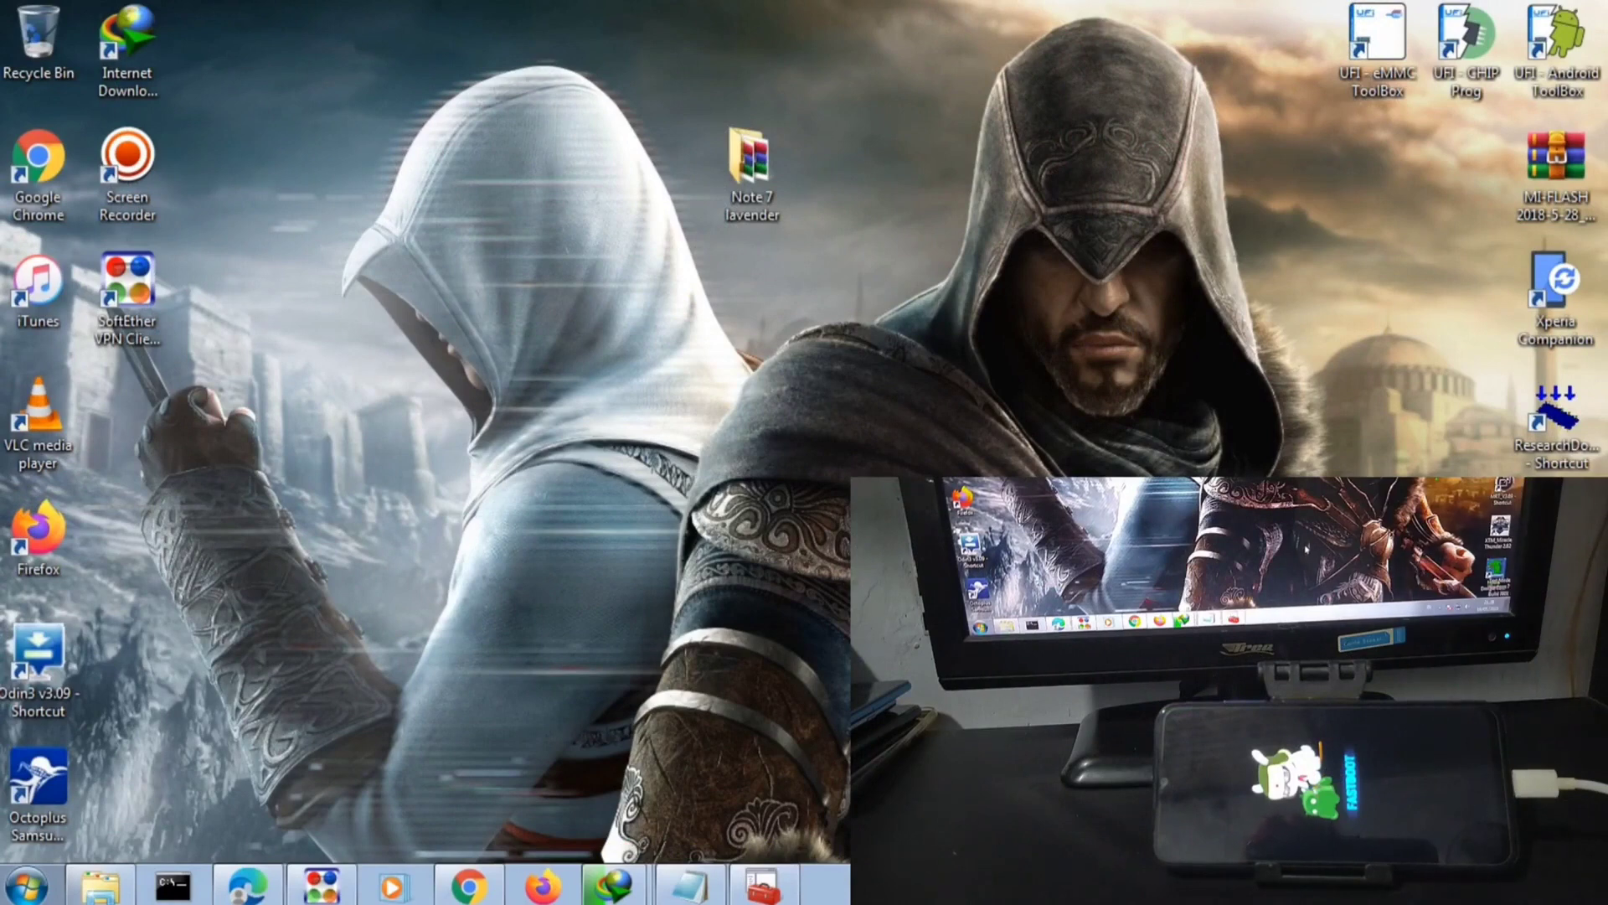
Open the Command Prompt and list the connected phone with the command "fastboot devices"
click(171, 887)
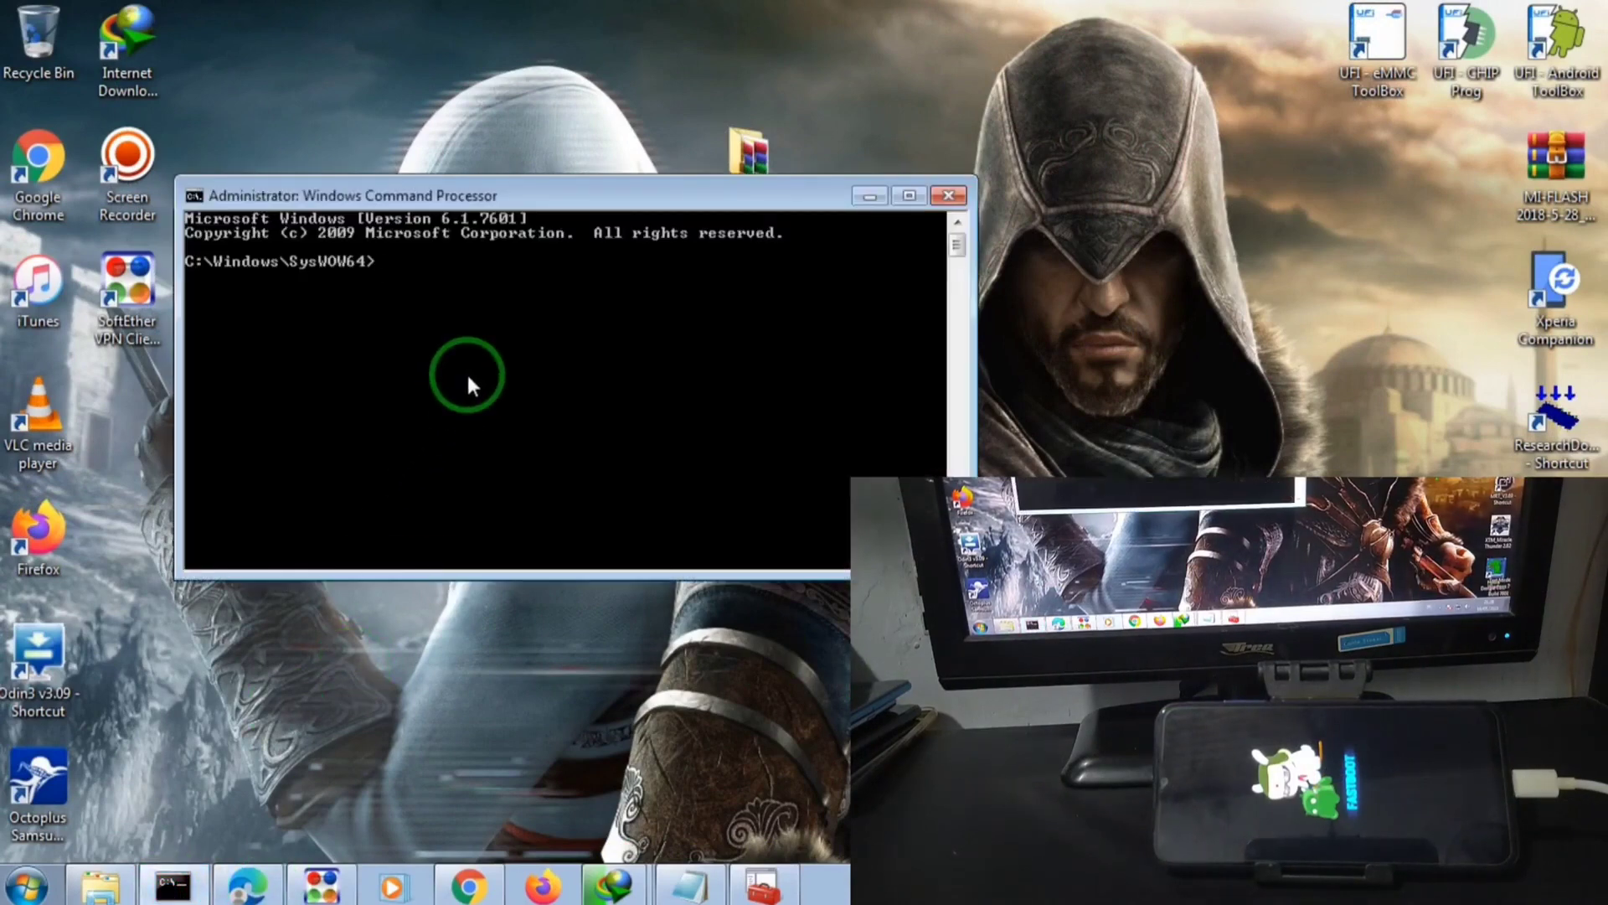
text(fastboot devices)
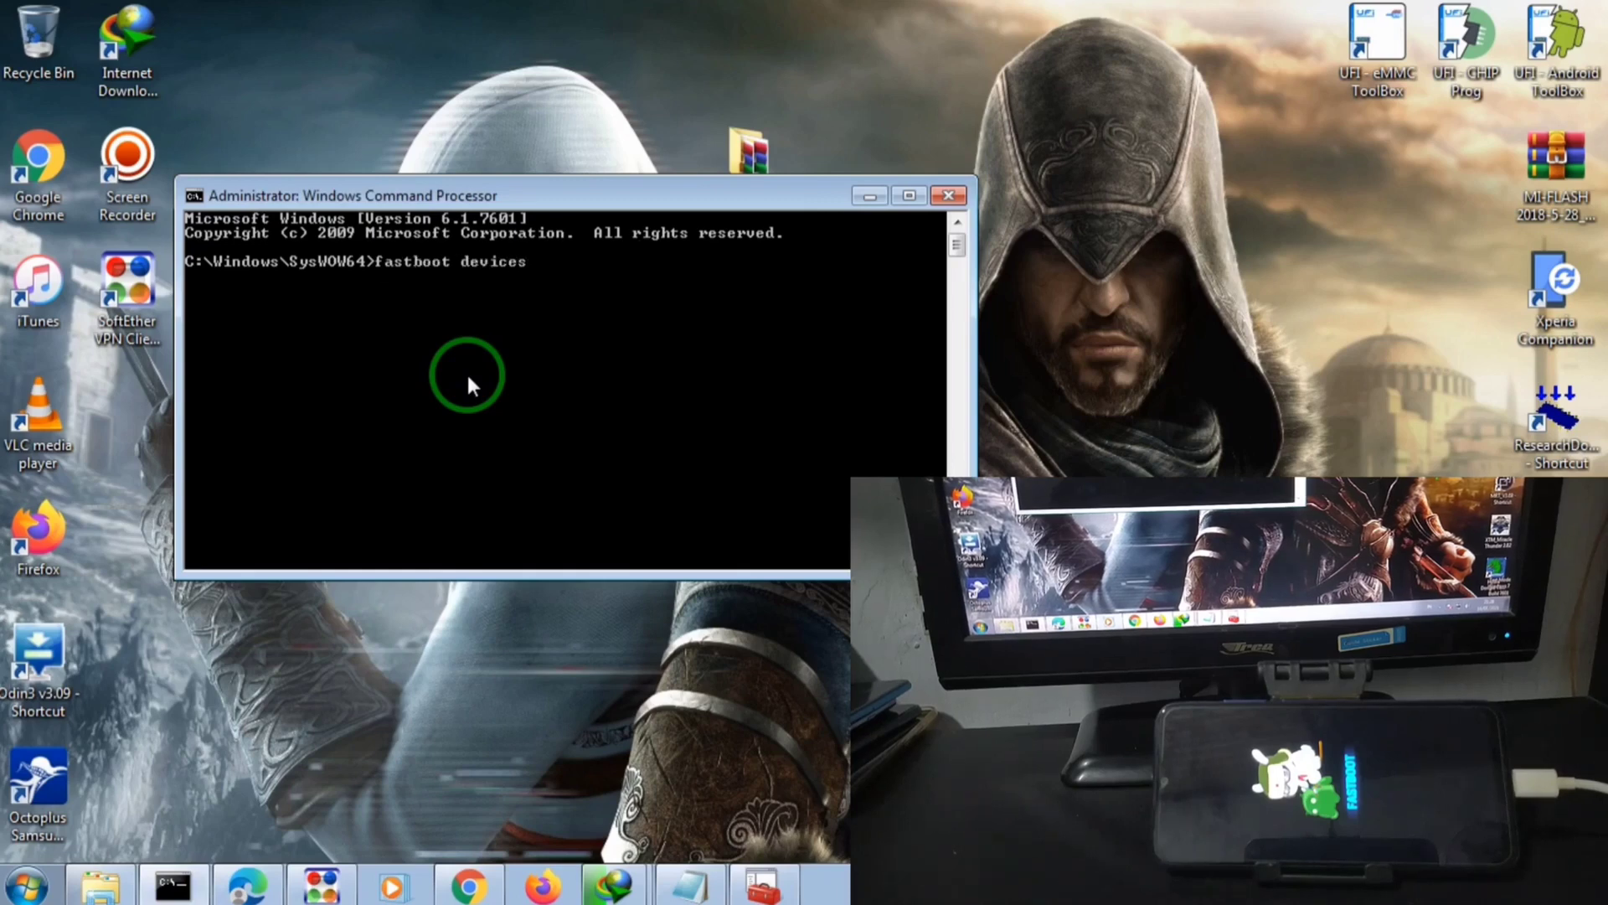
key(Return)
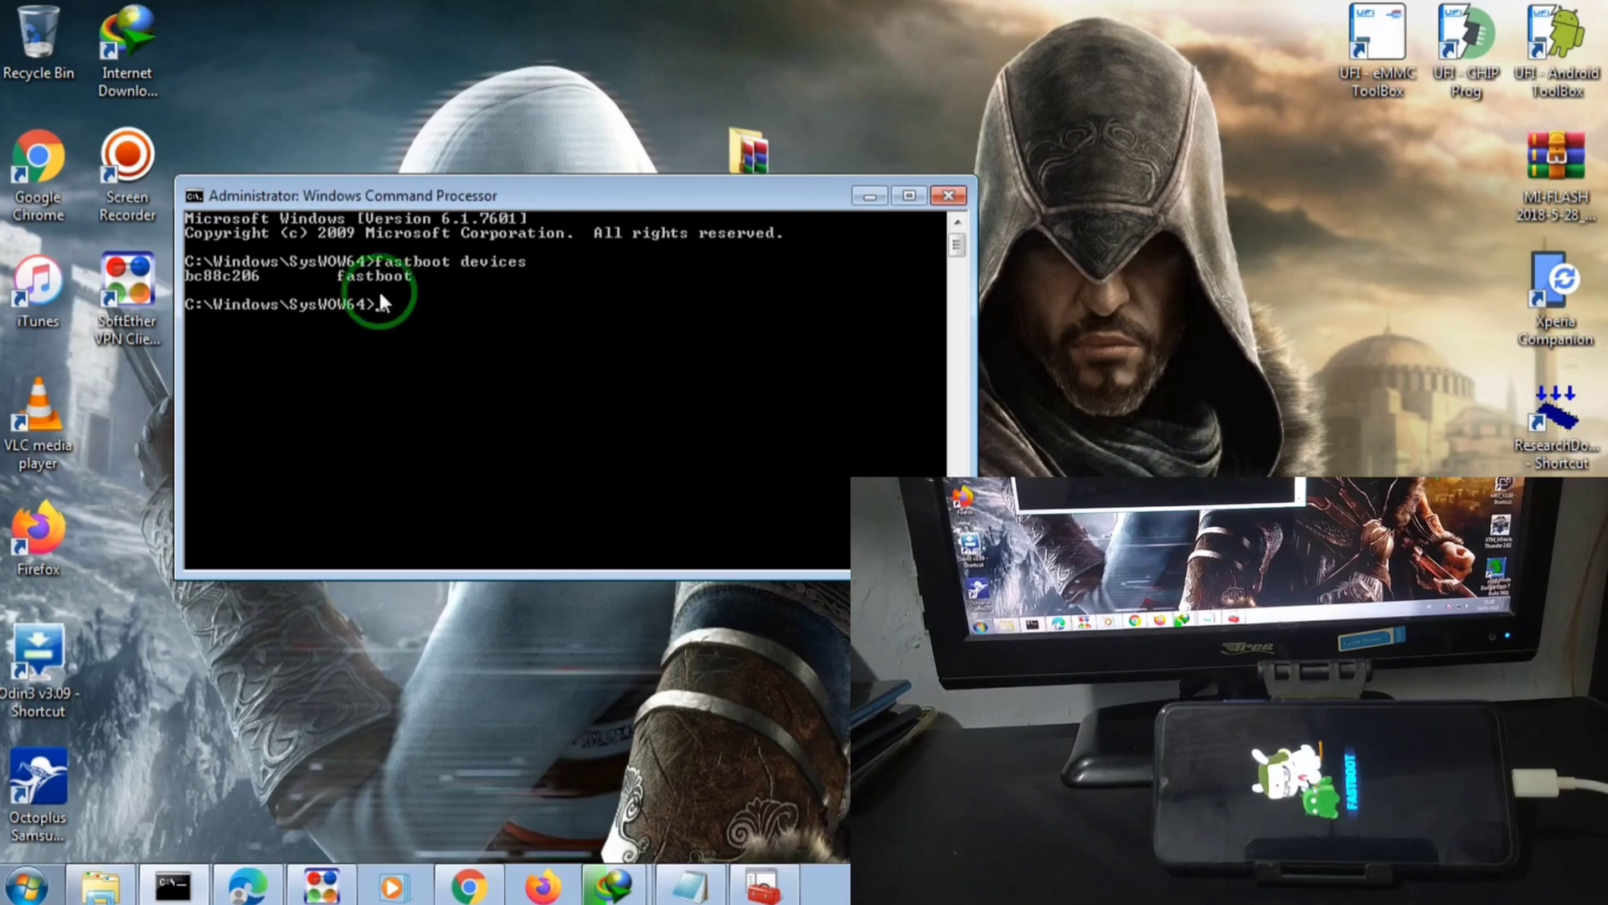
click(290, 272)
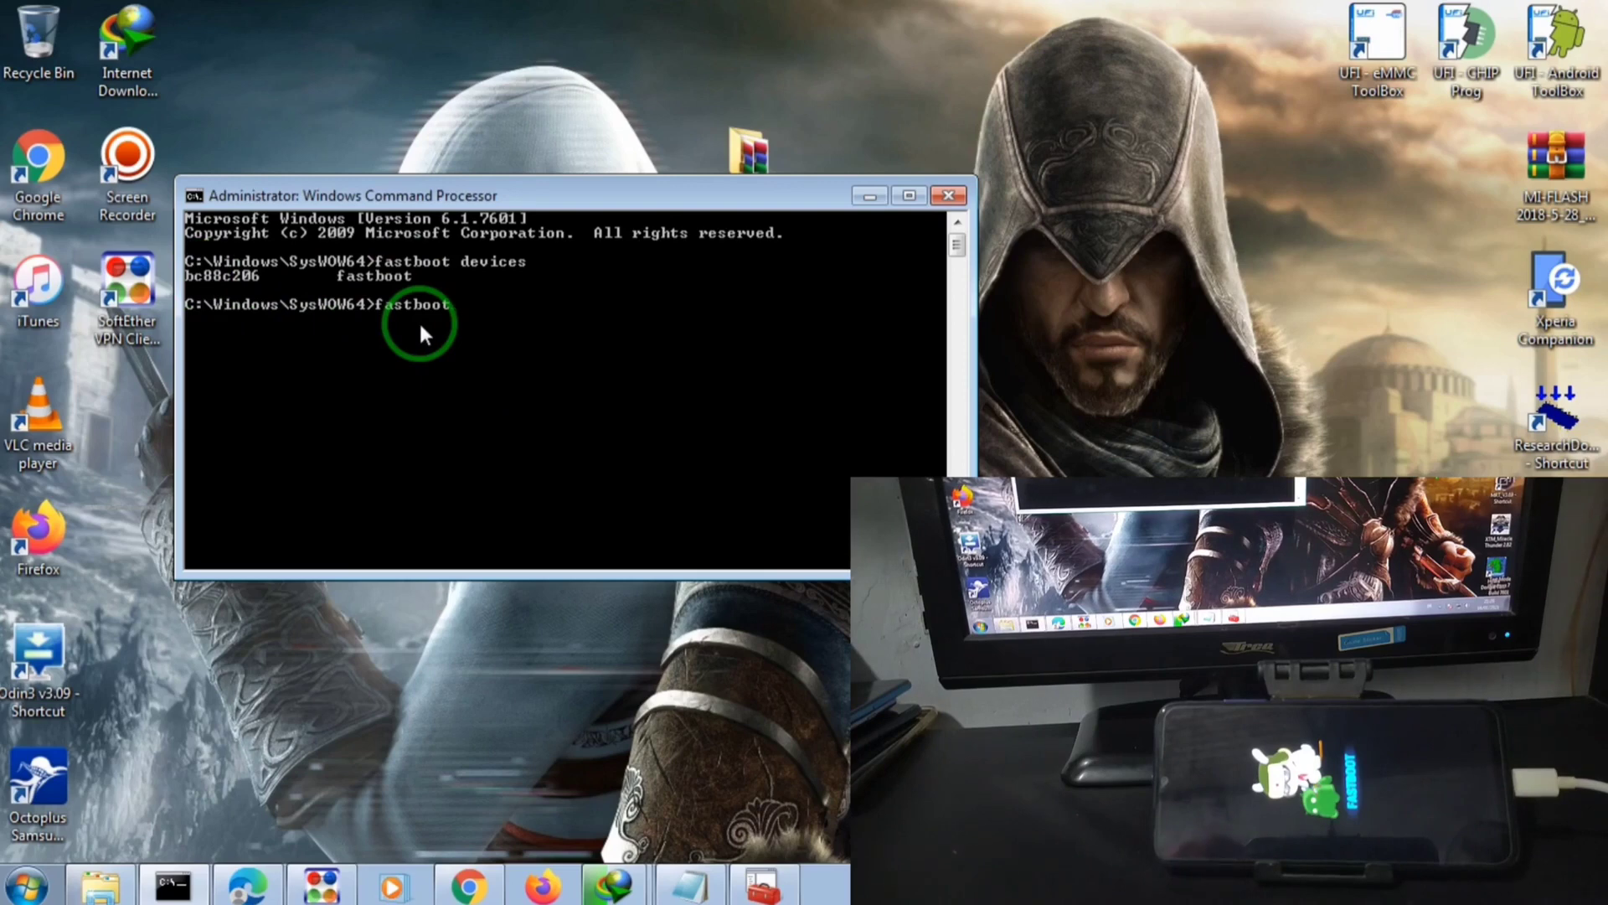
Query the phone's product code name with the command "fastboot getvar product"
text(getva)
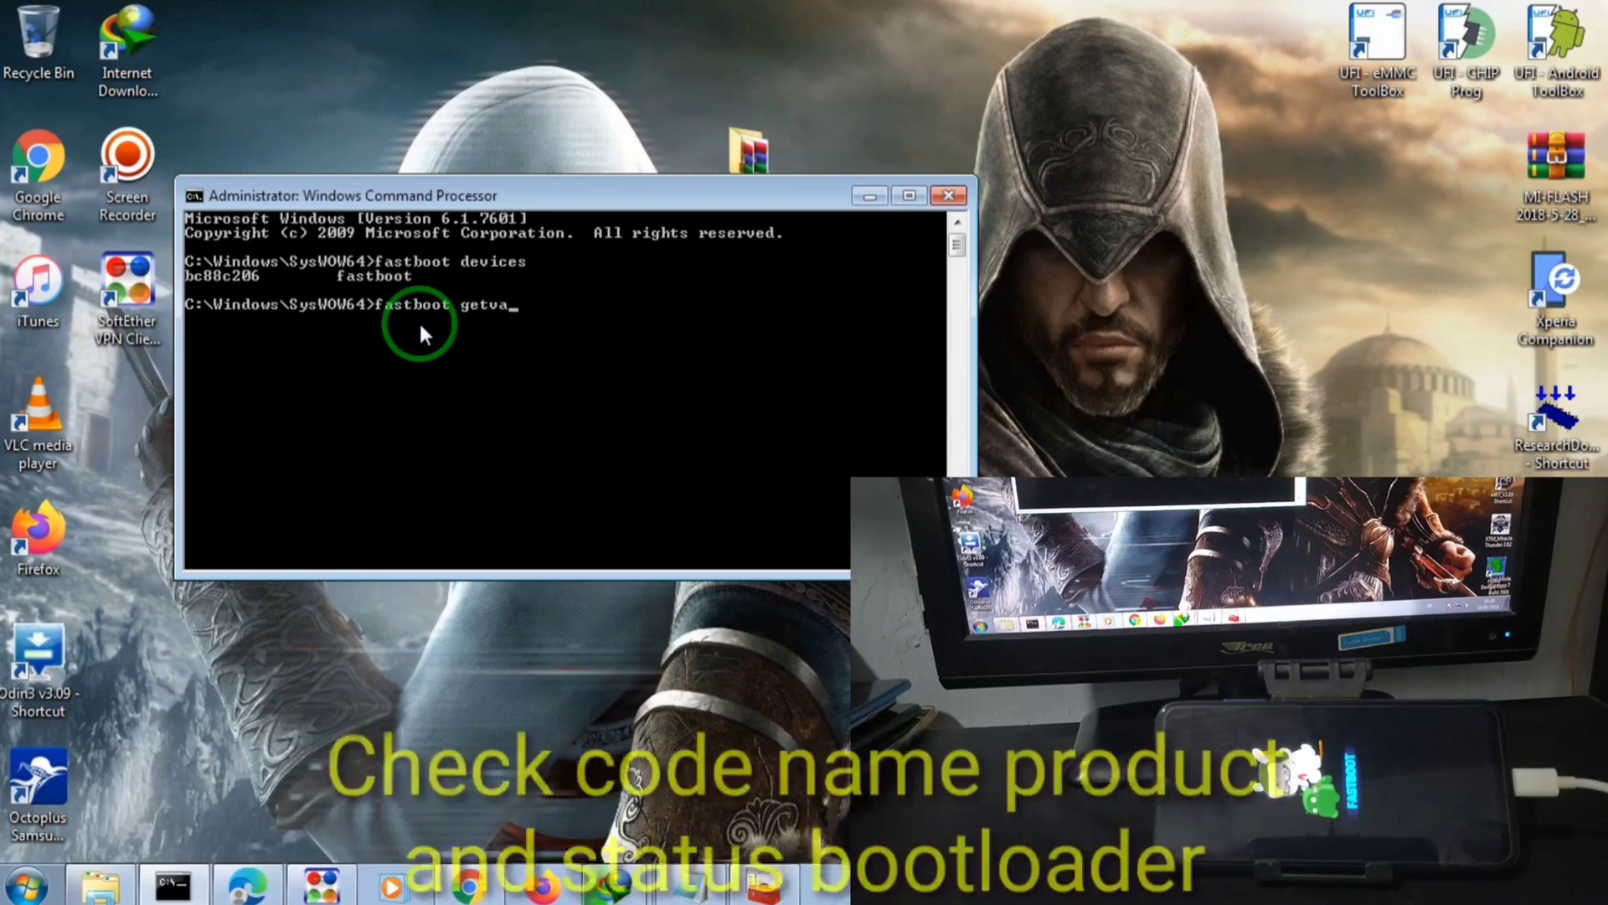
text(r pro)
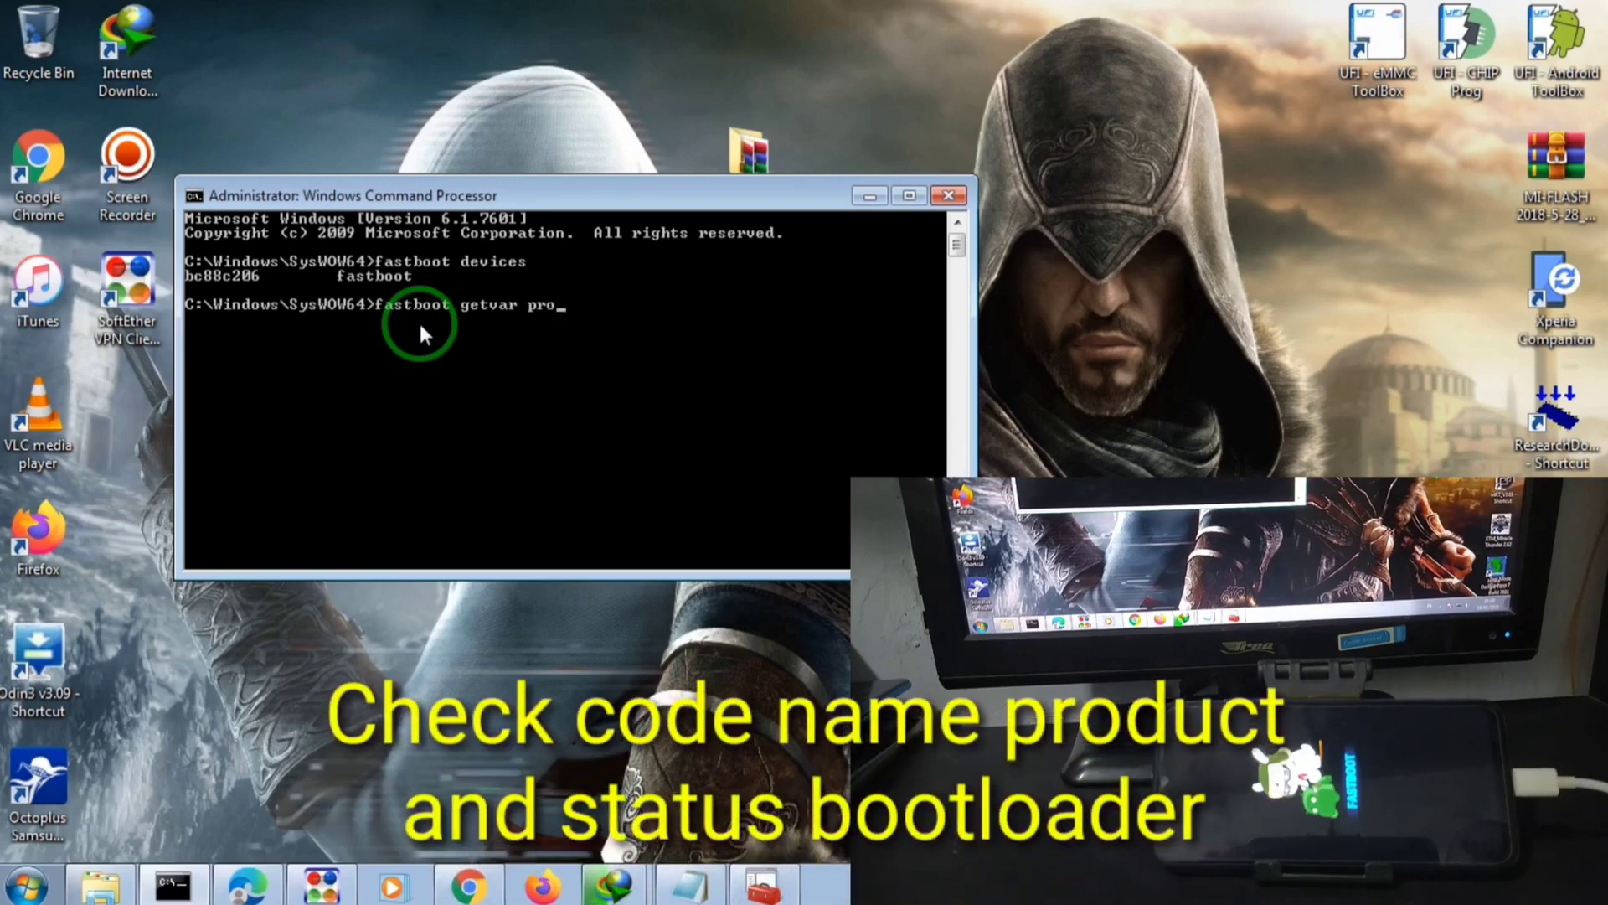
text(duct)
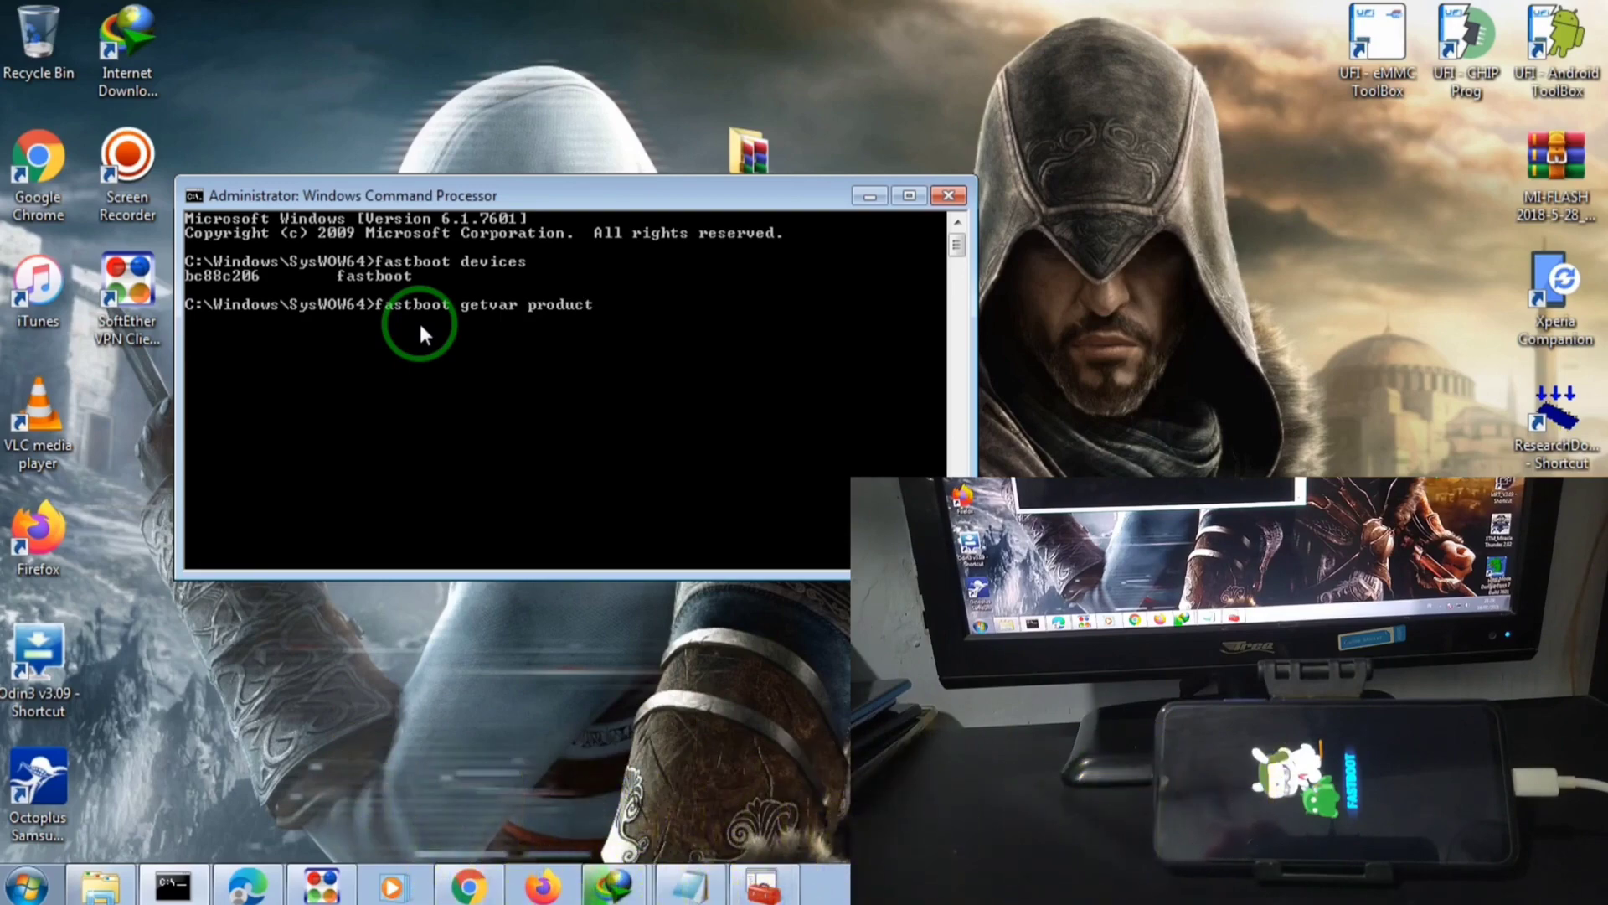
key(Return)
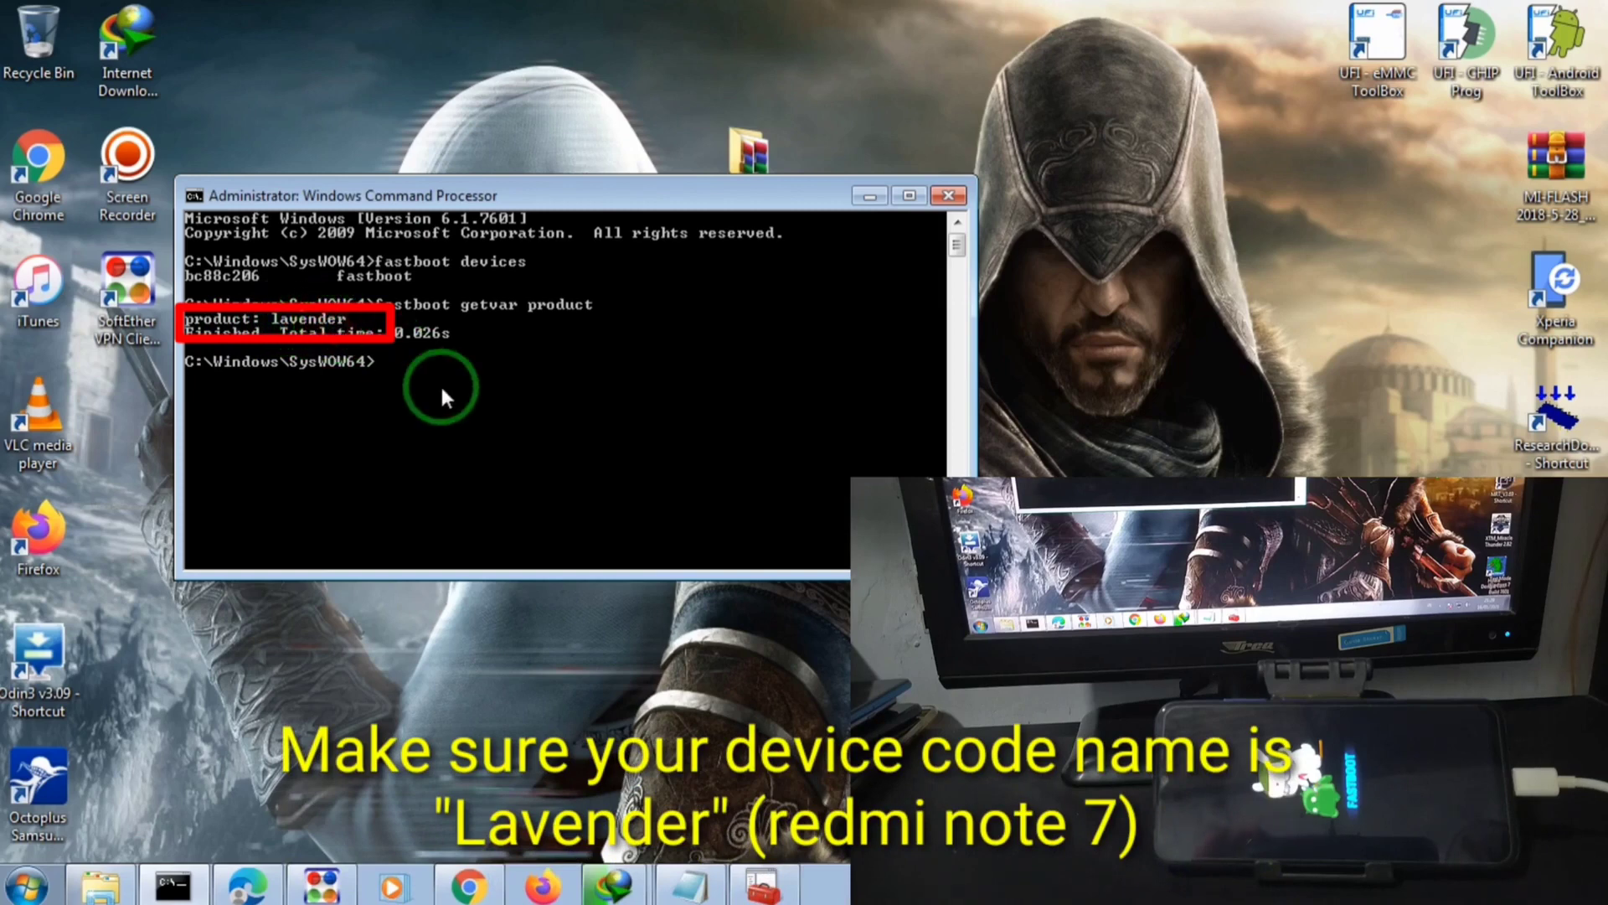
Query the phone's anti-rollback value with the command "fastboot getvar anti"
text(fastboot)
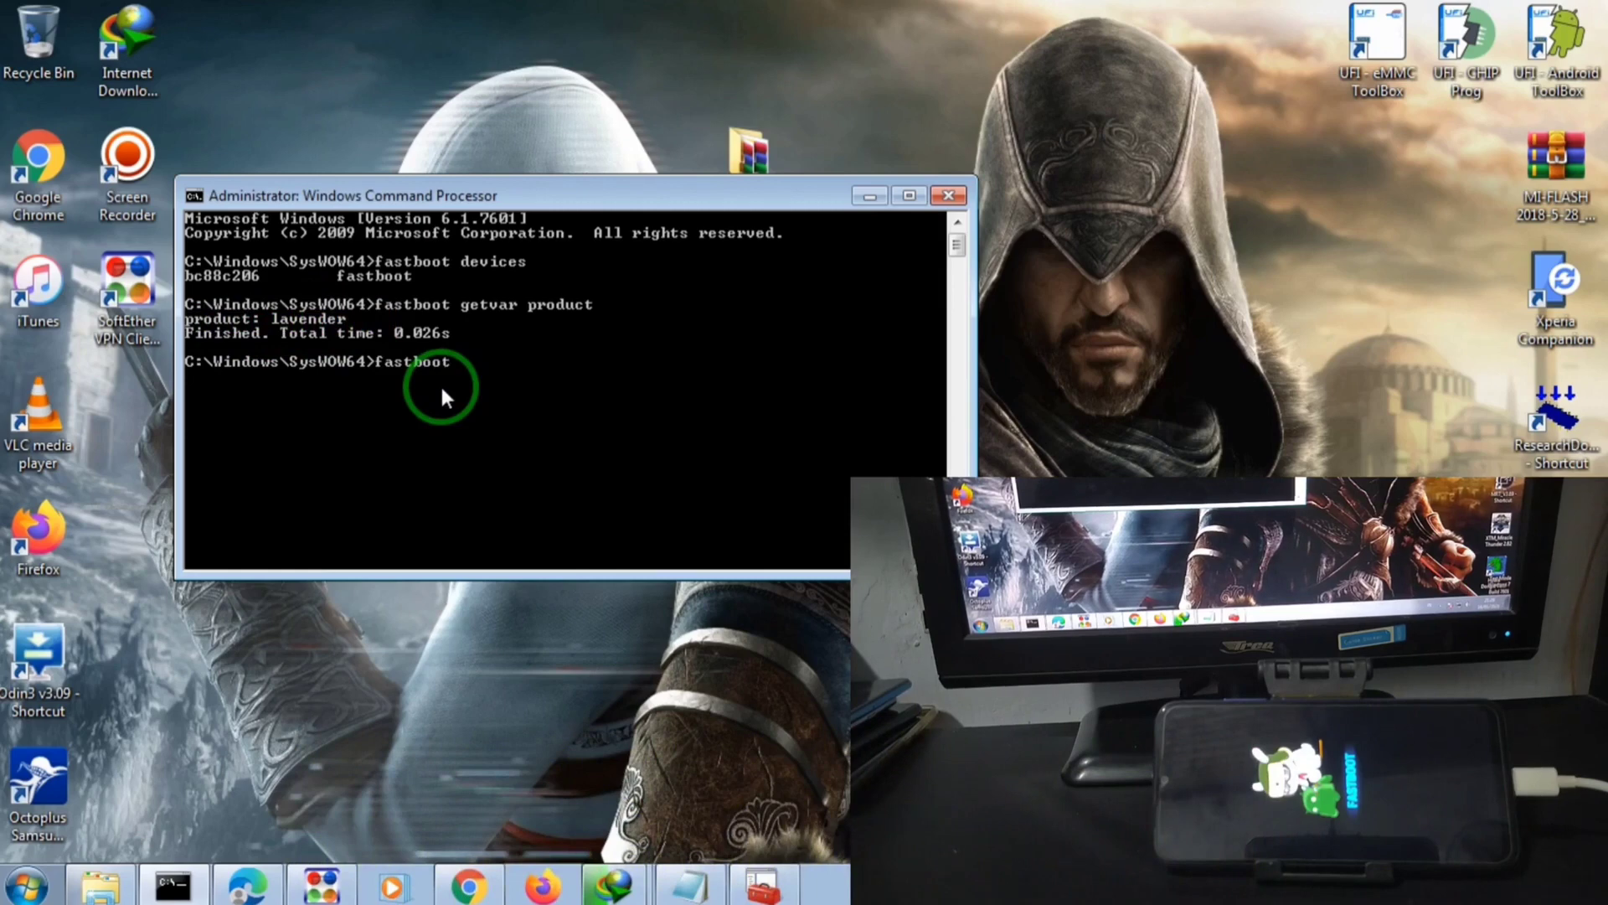
text( getvar anti)
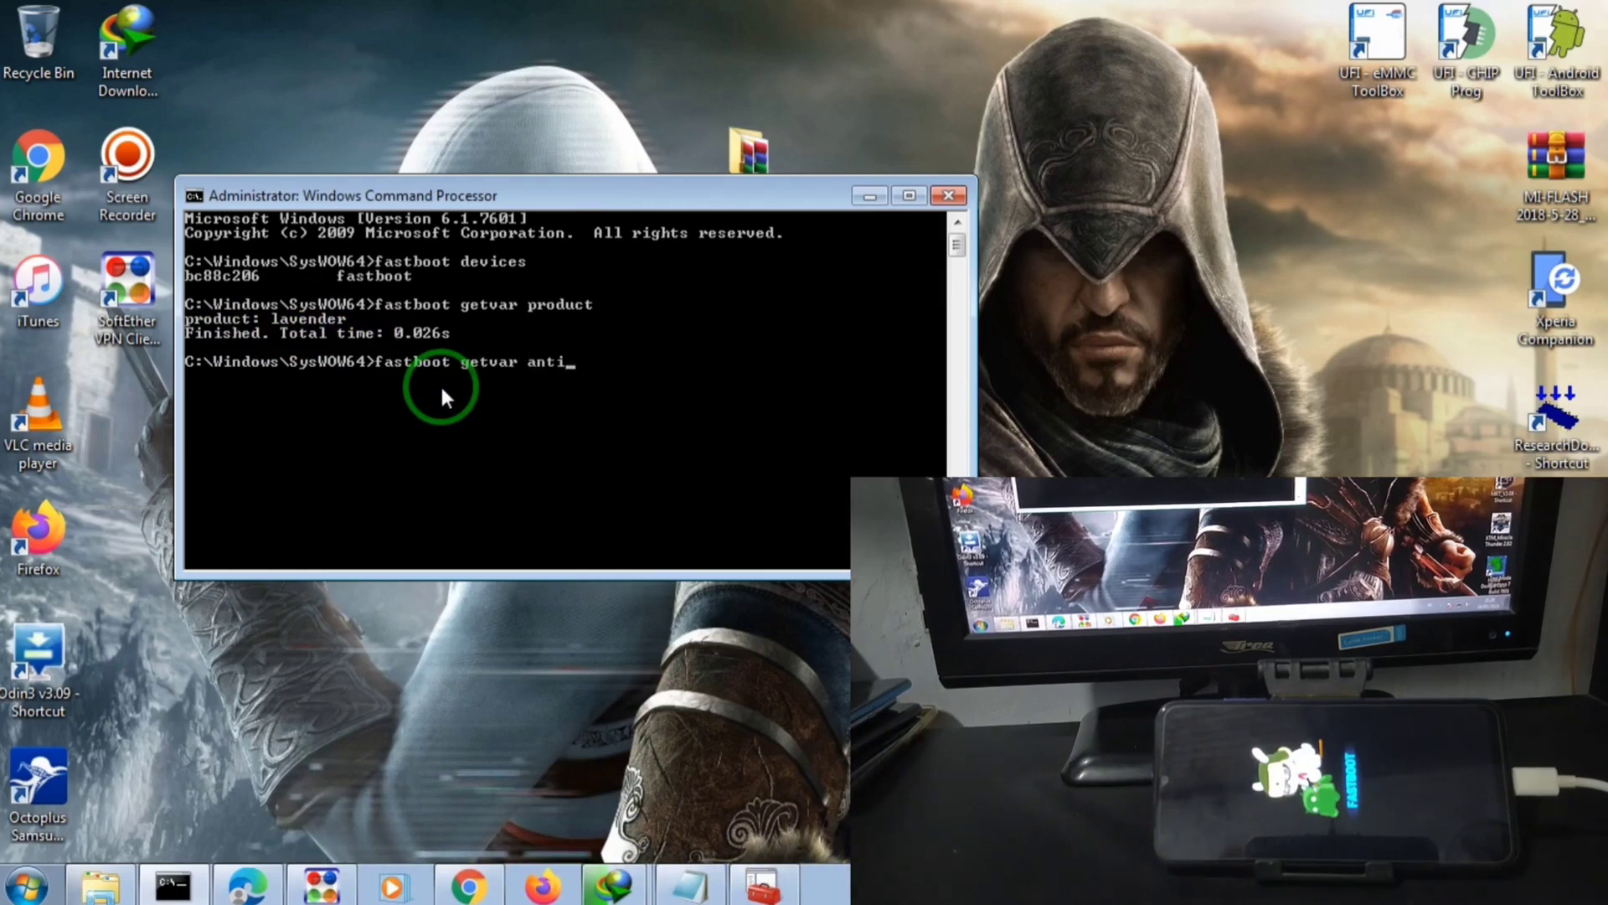
key(Return)
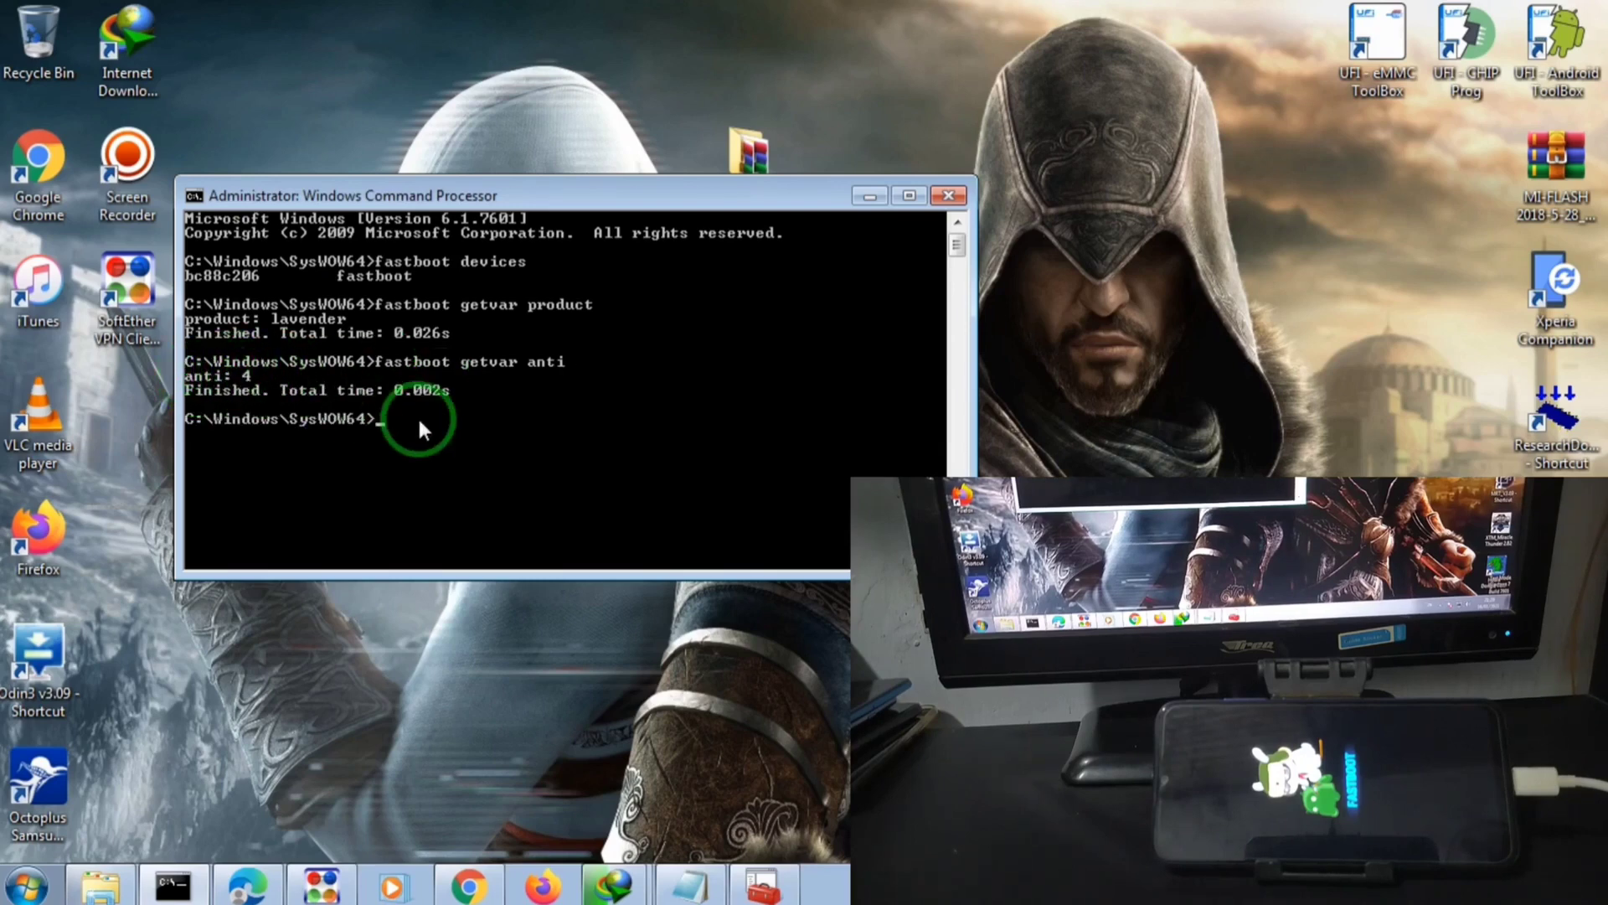
Check the phone's bootloader lock status with the command "fastboot oem device-info"
text(fast)
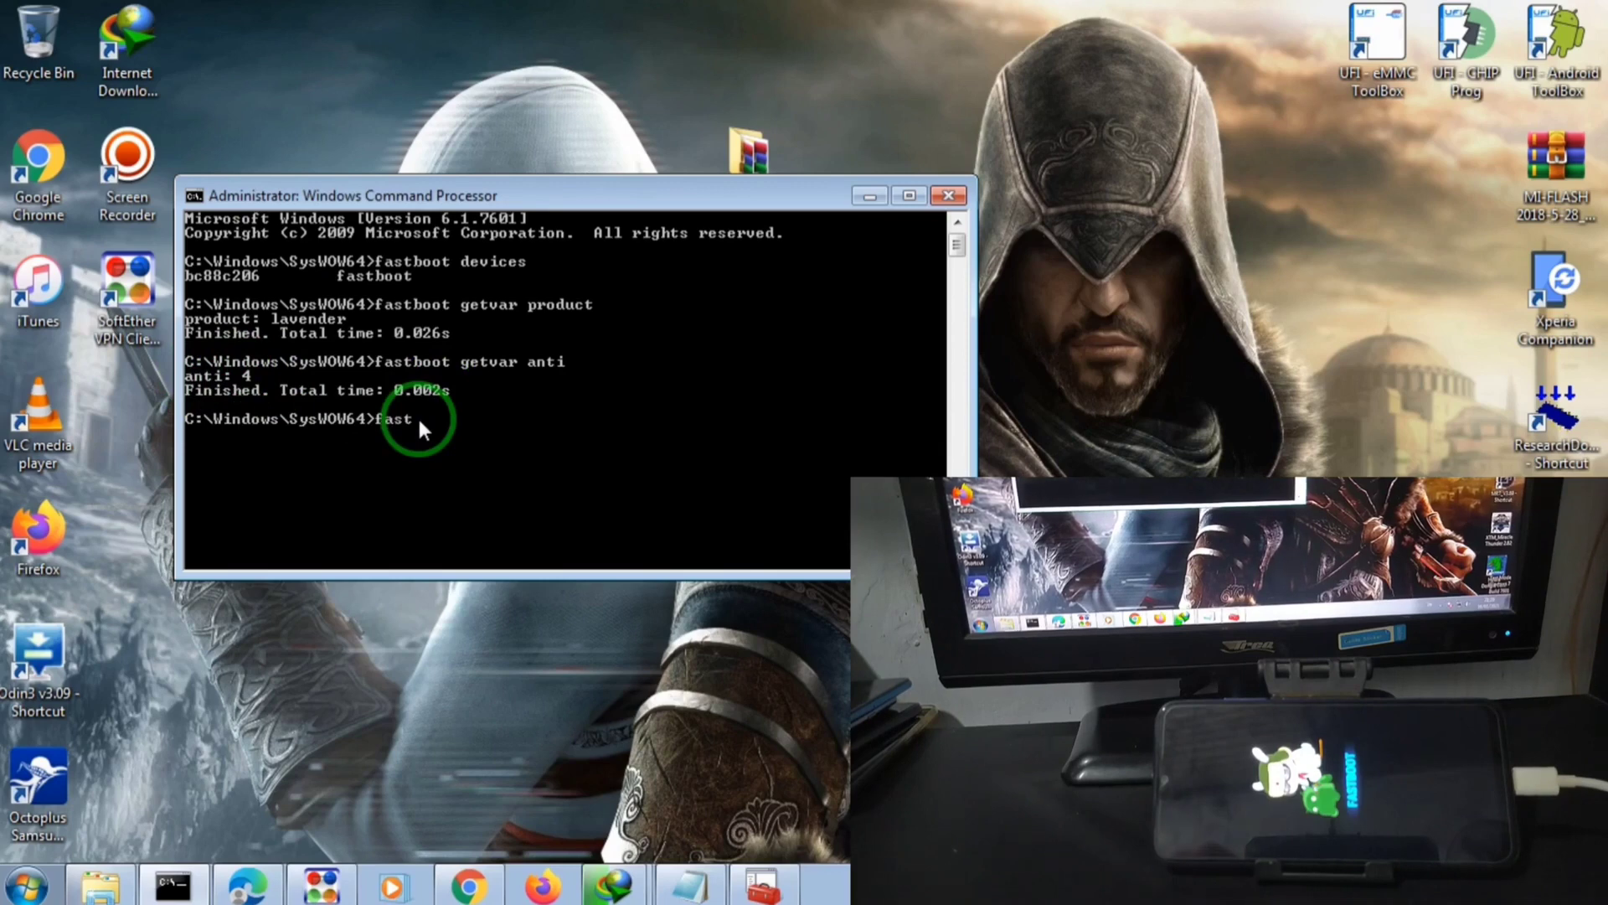
text(boot)
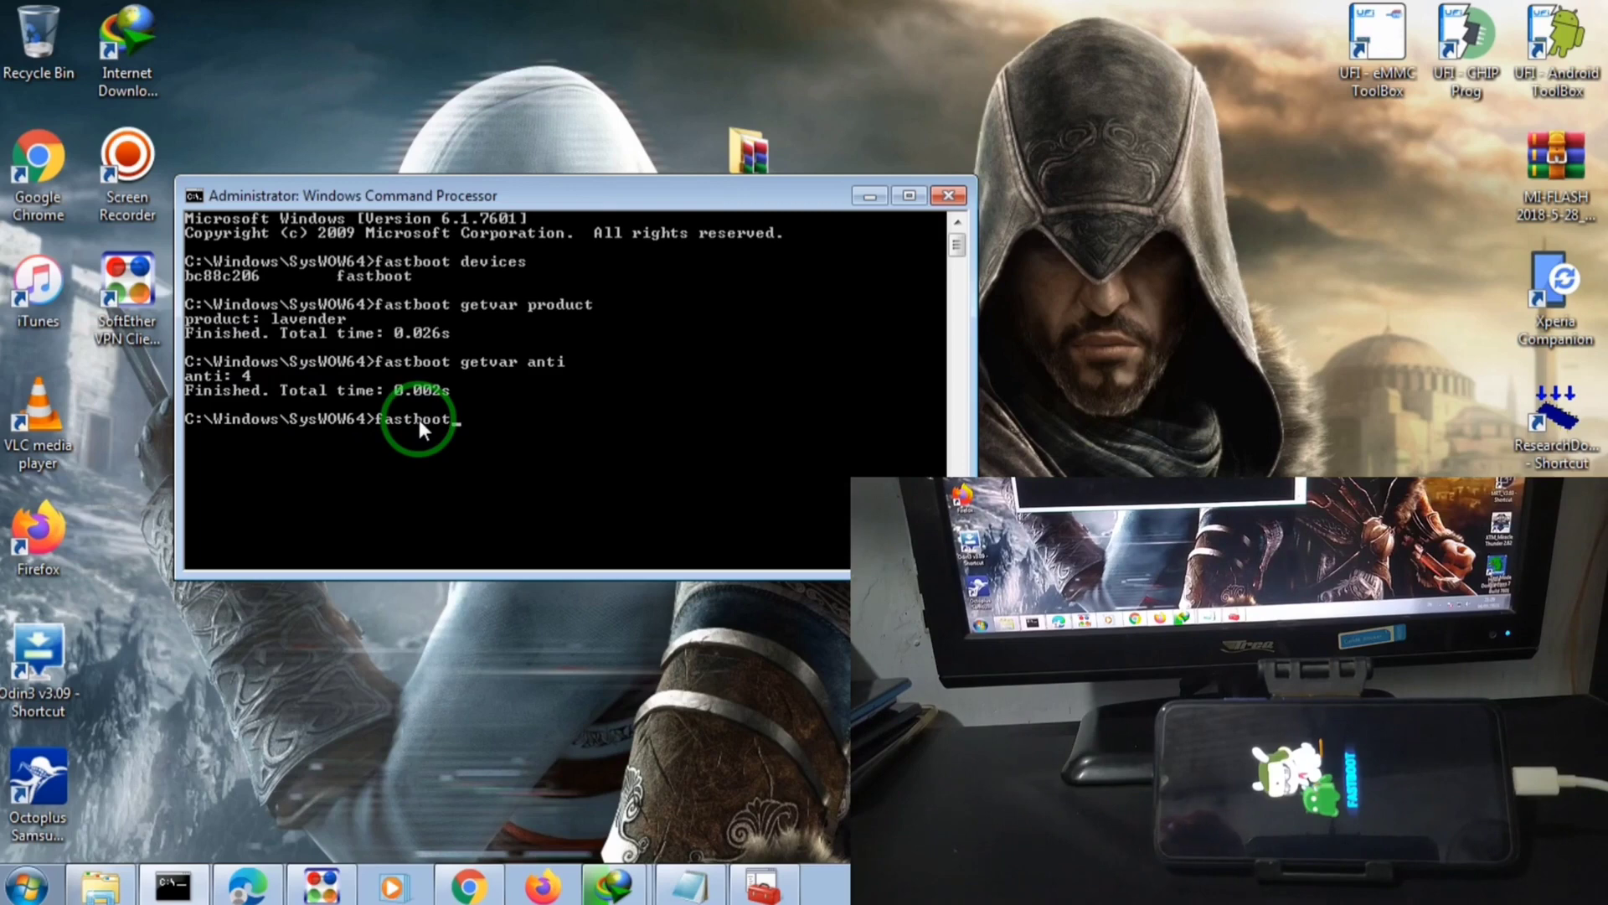
text( oe)
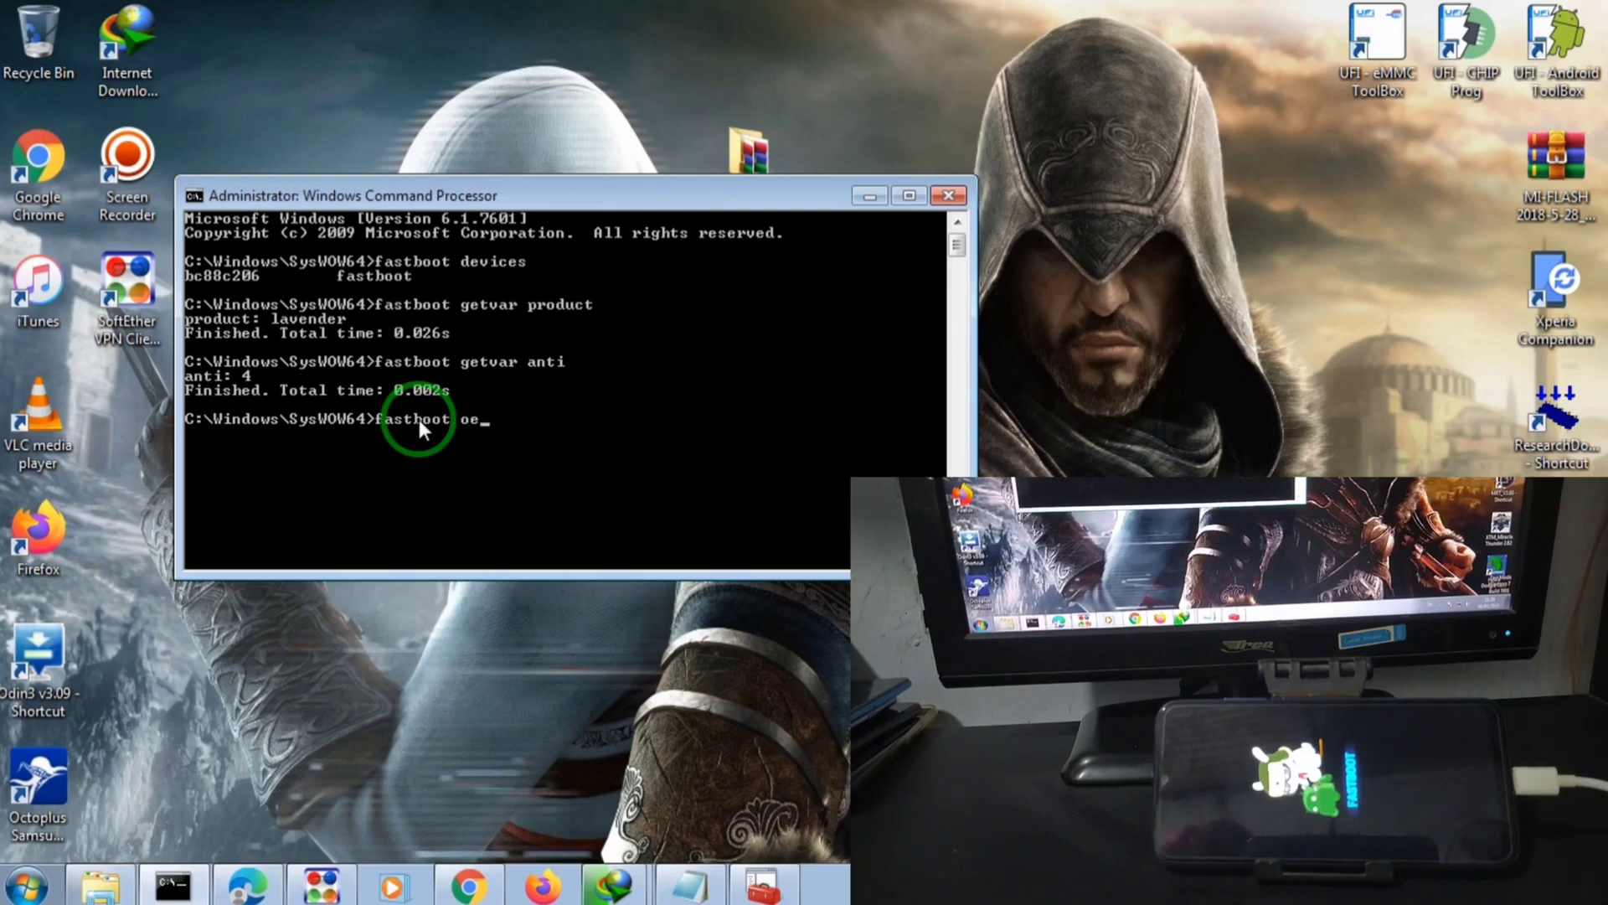
text(m devic devic)
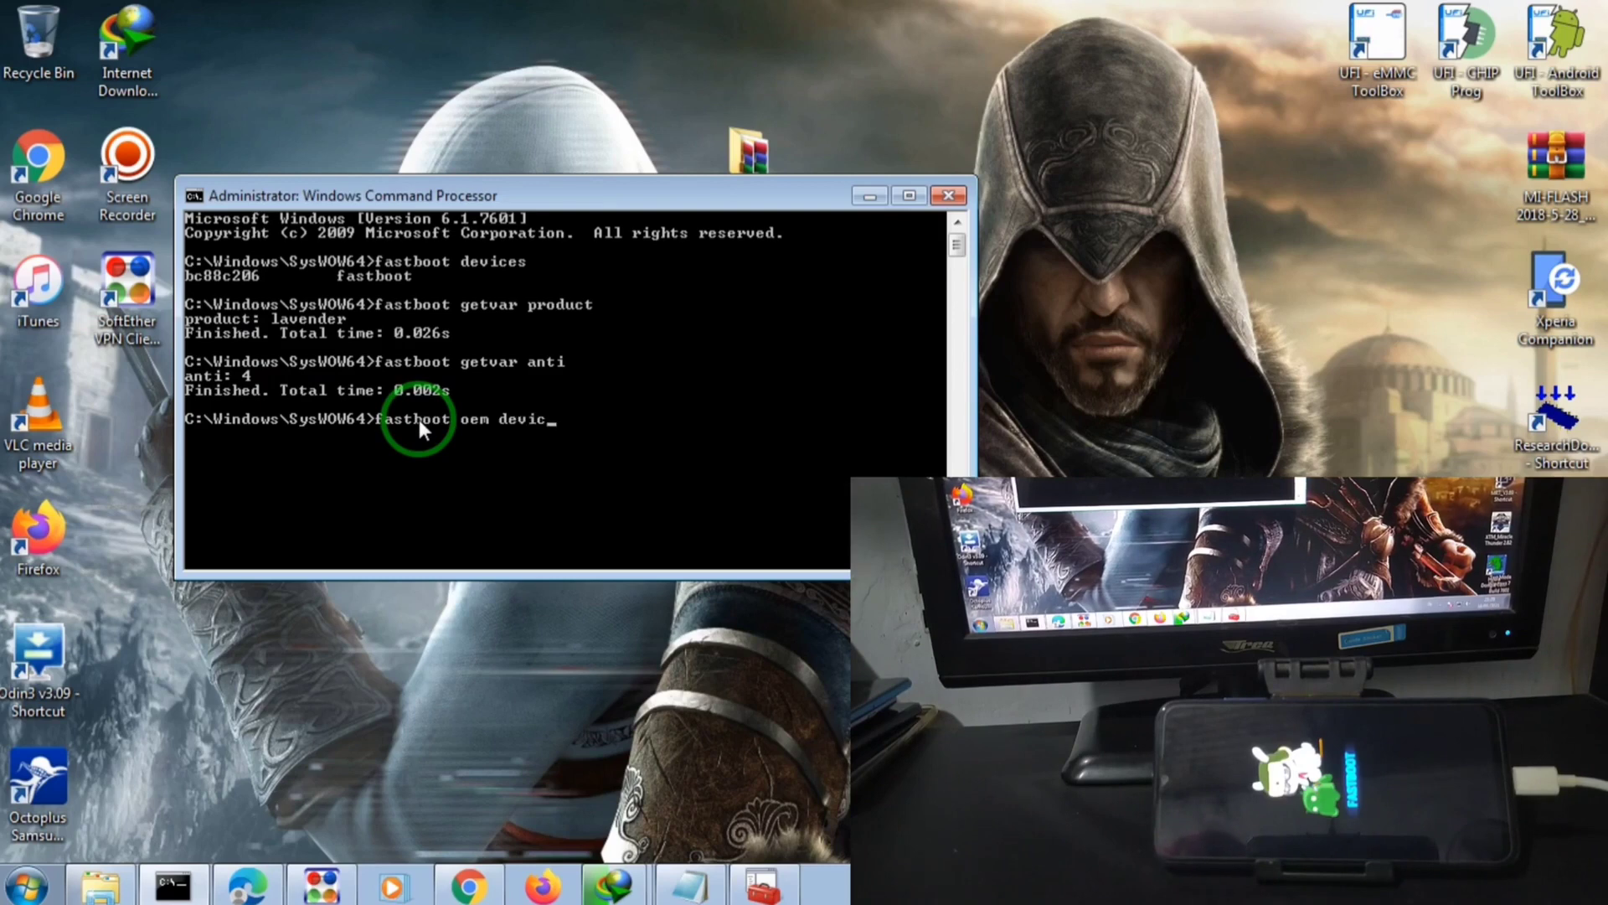
text(e)
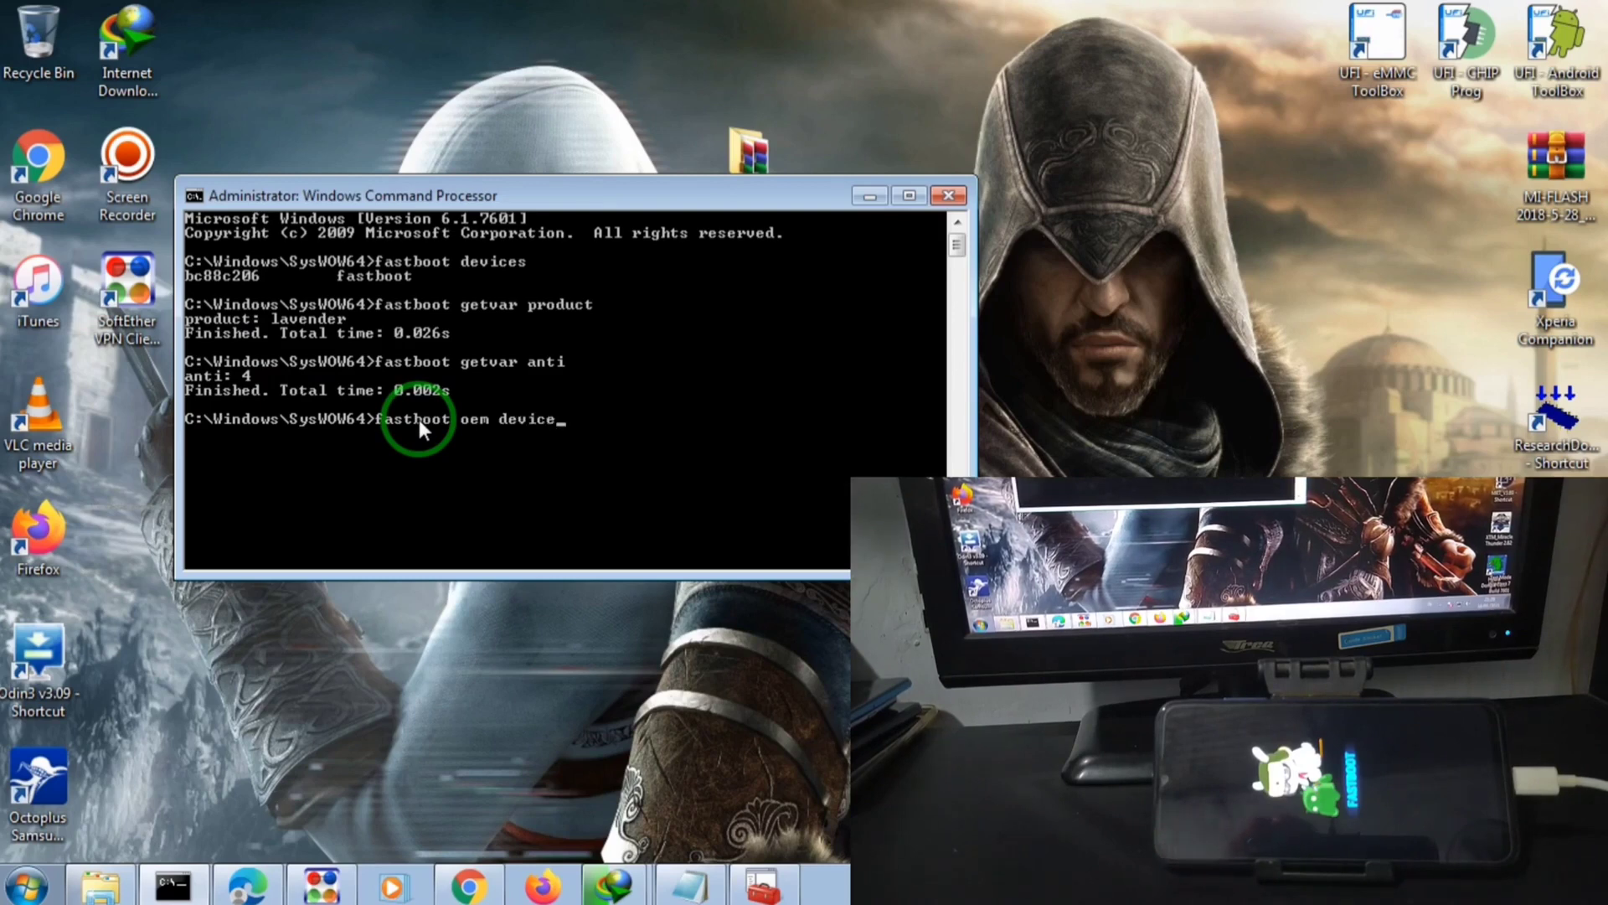
text(-info)
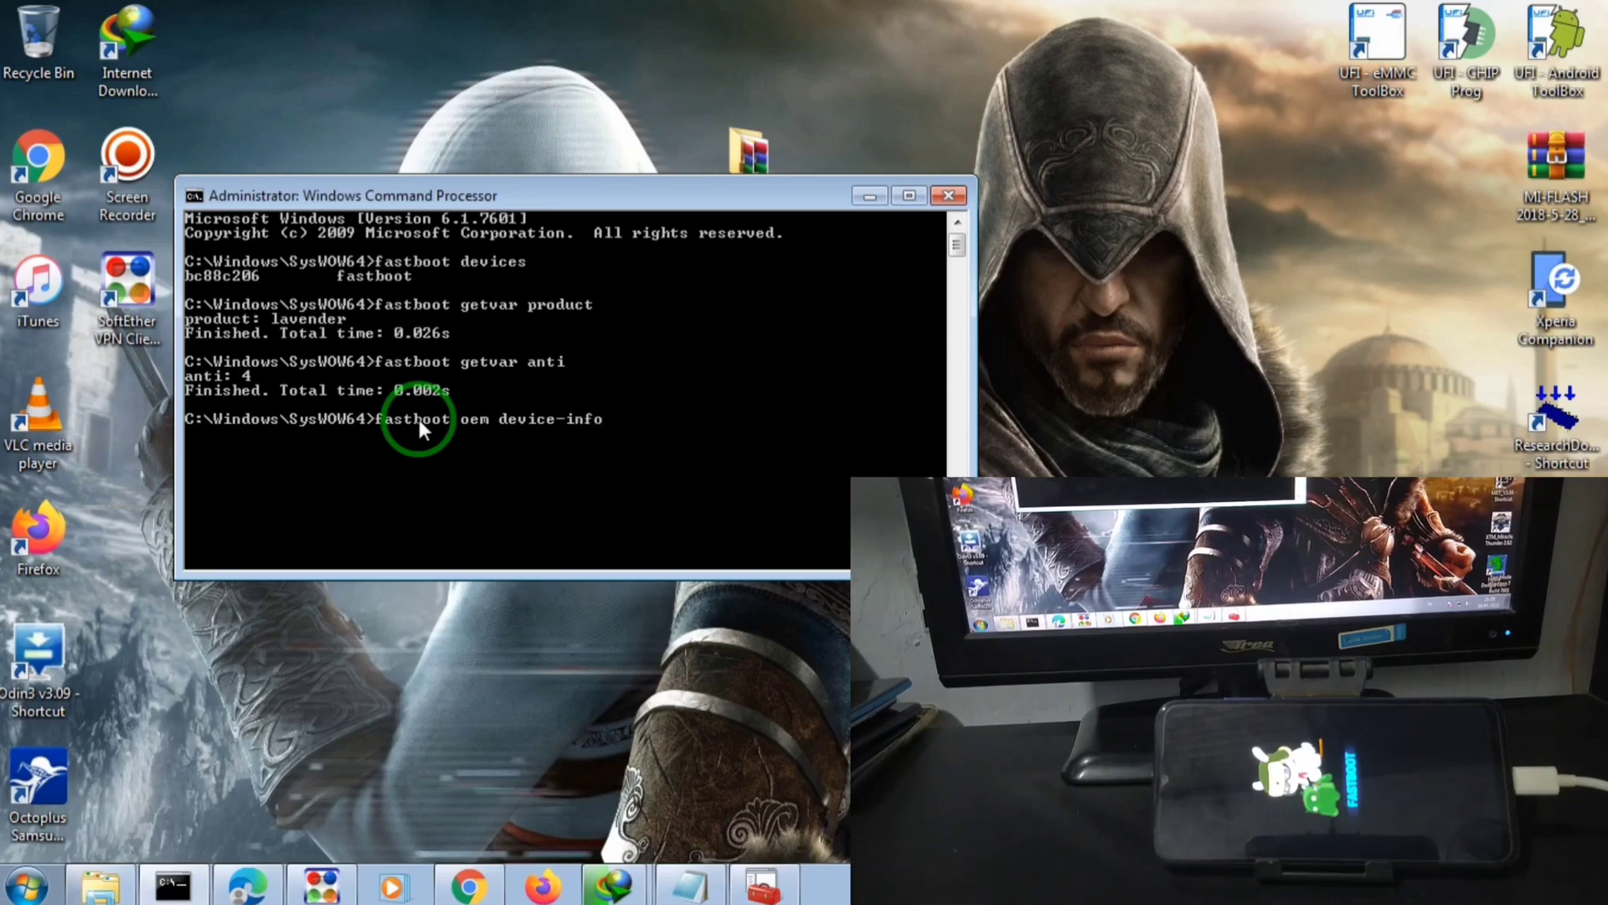
key(Return)
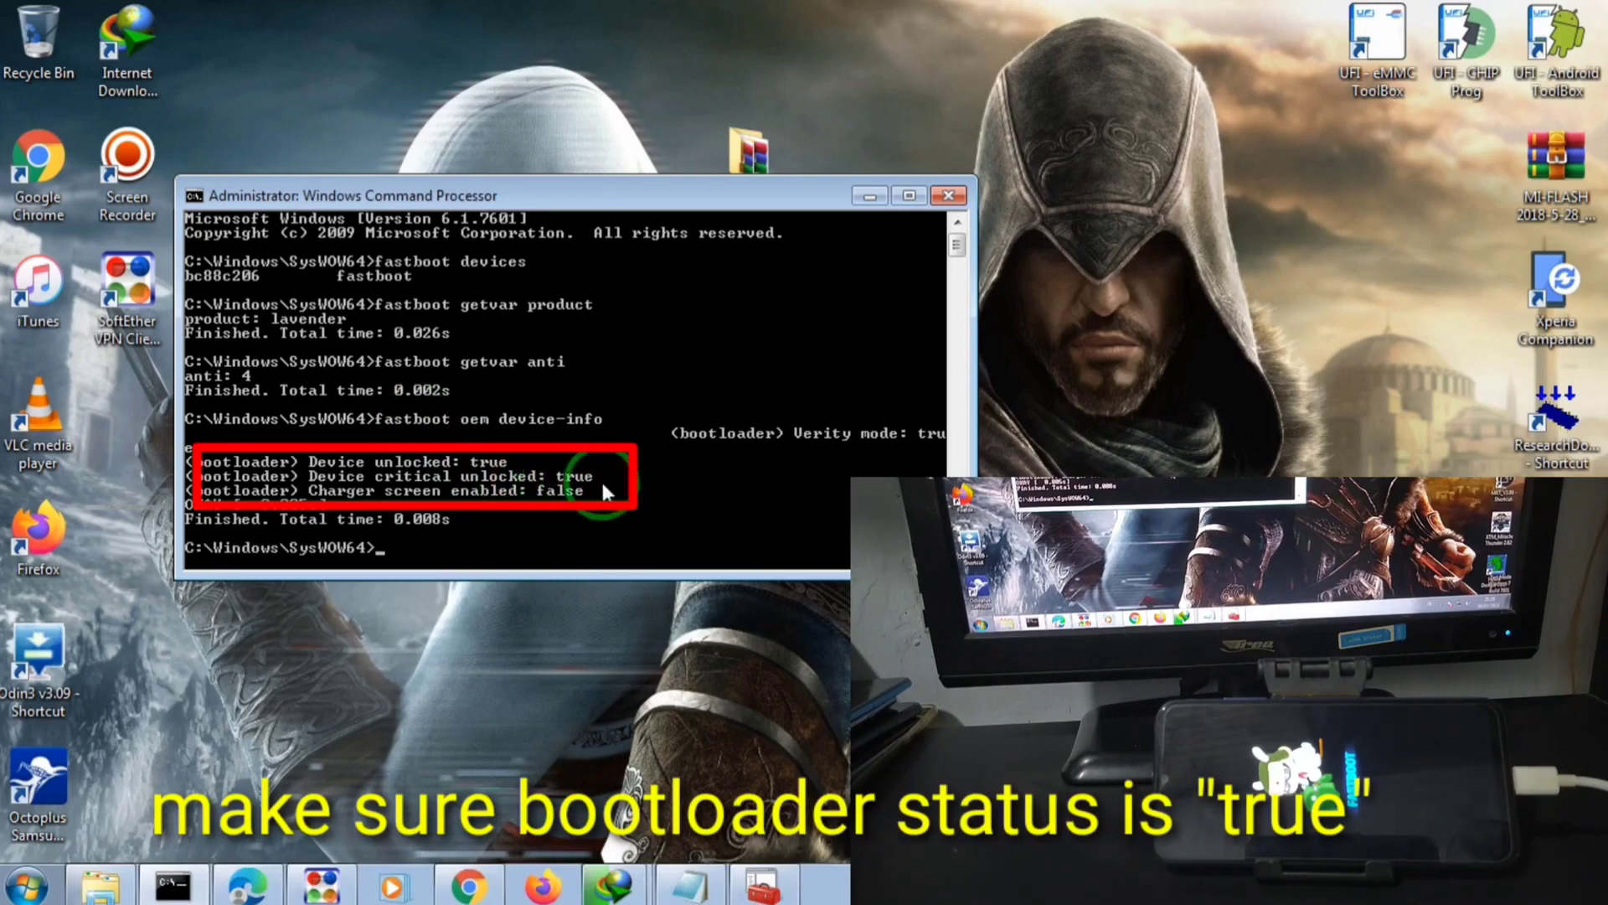
Extract the lavender_global_images_V10.3.5.0 firmware archive from the desktop's Note 7 lavender folder to the Desktop
click(870, 195)
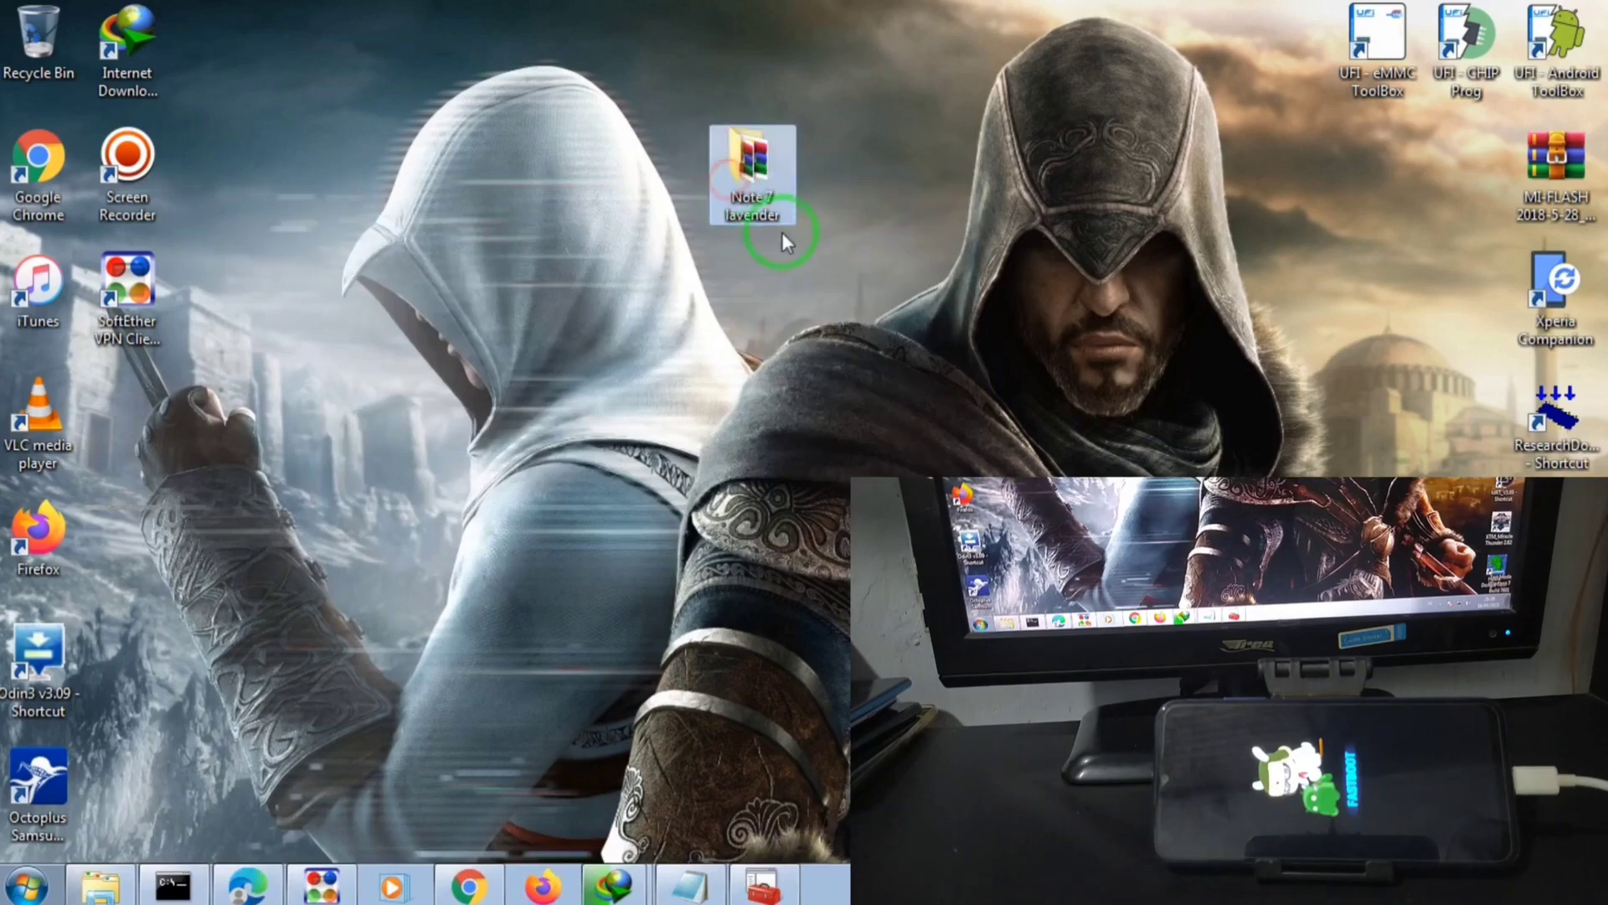
double_click(750, 178)
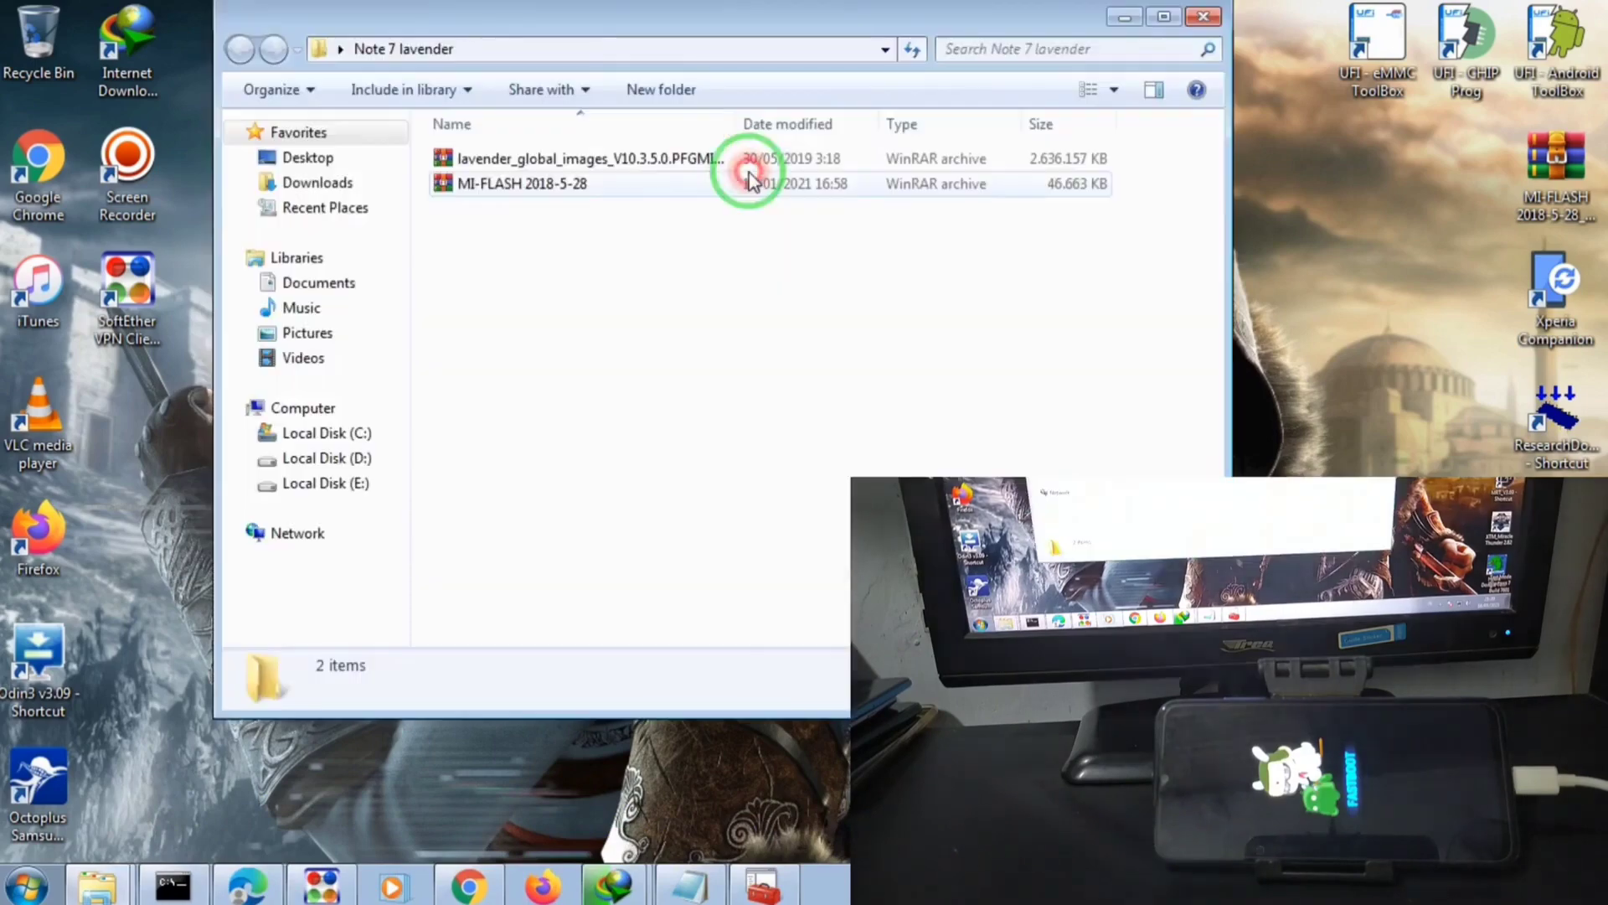
click(620, 170)
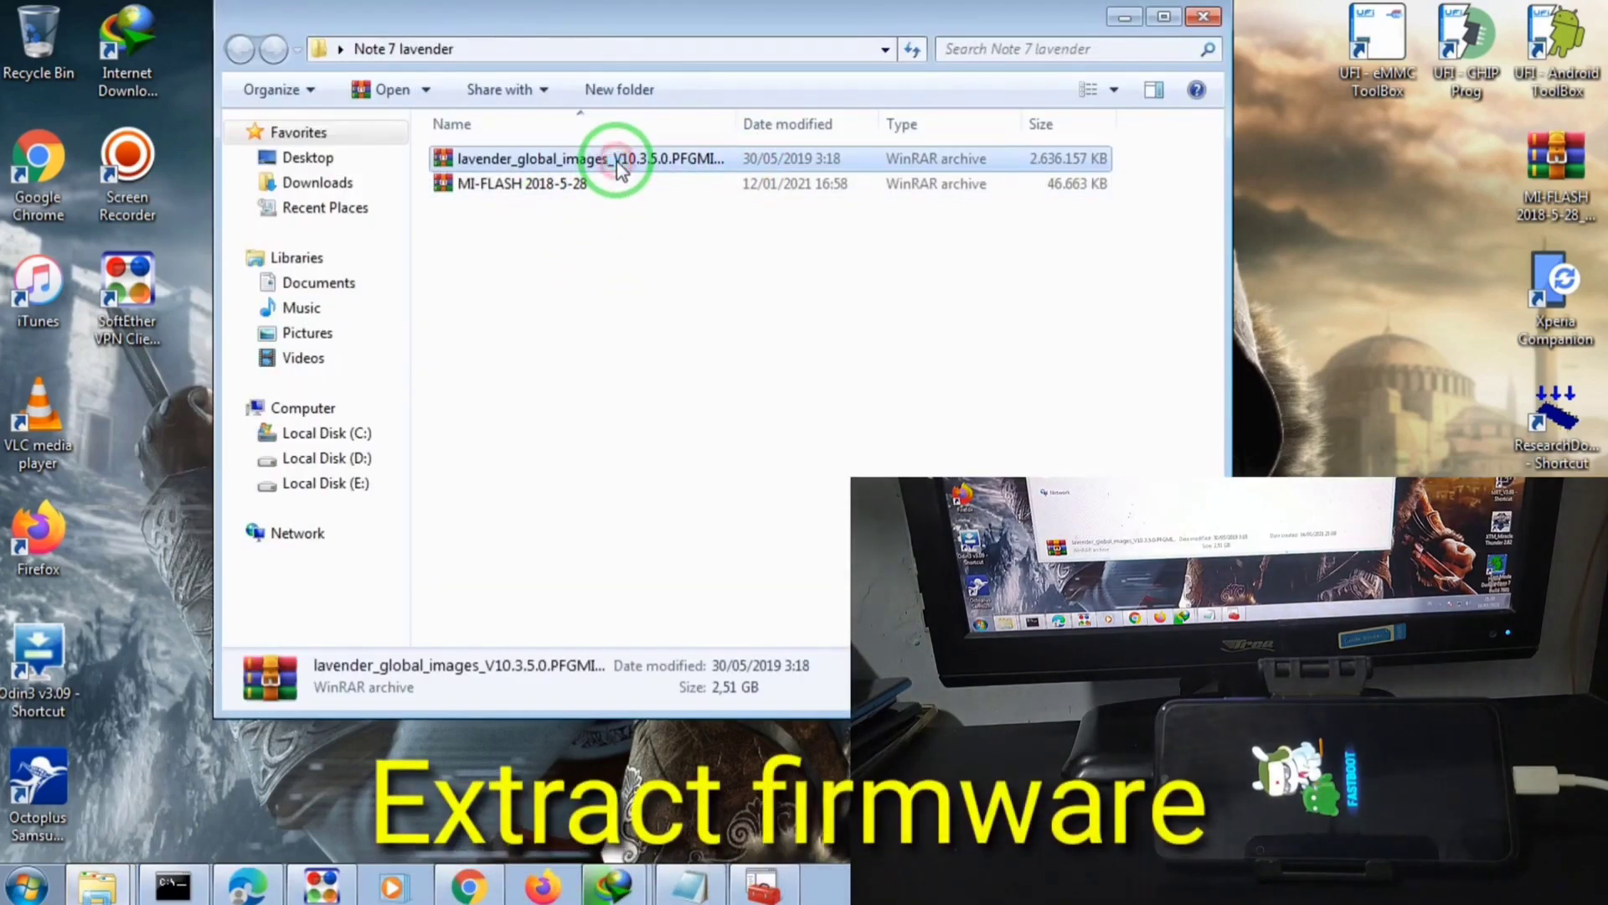
right_click(618, 166)
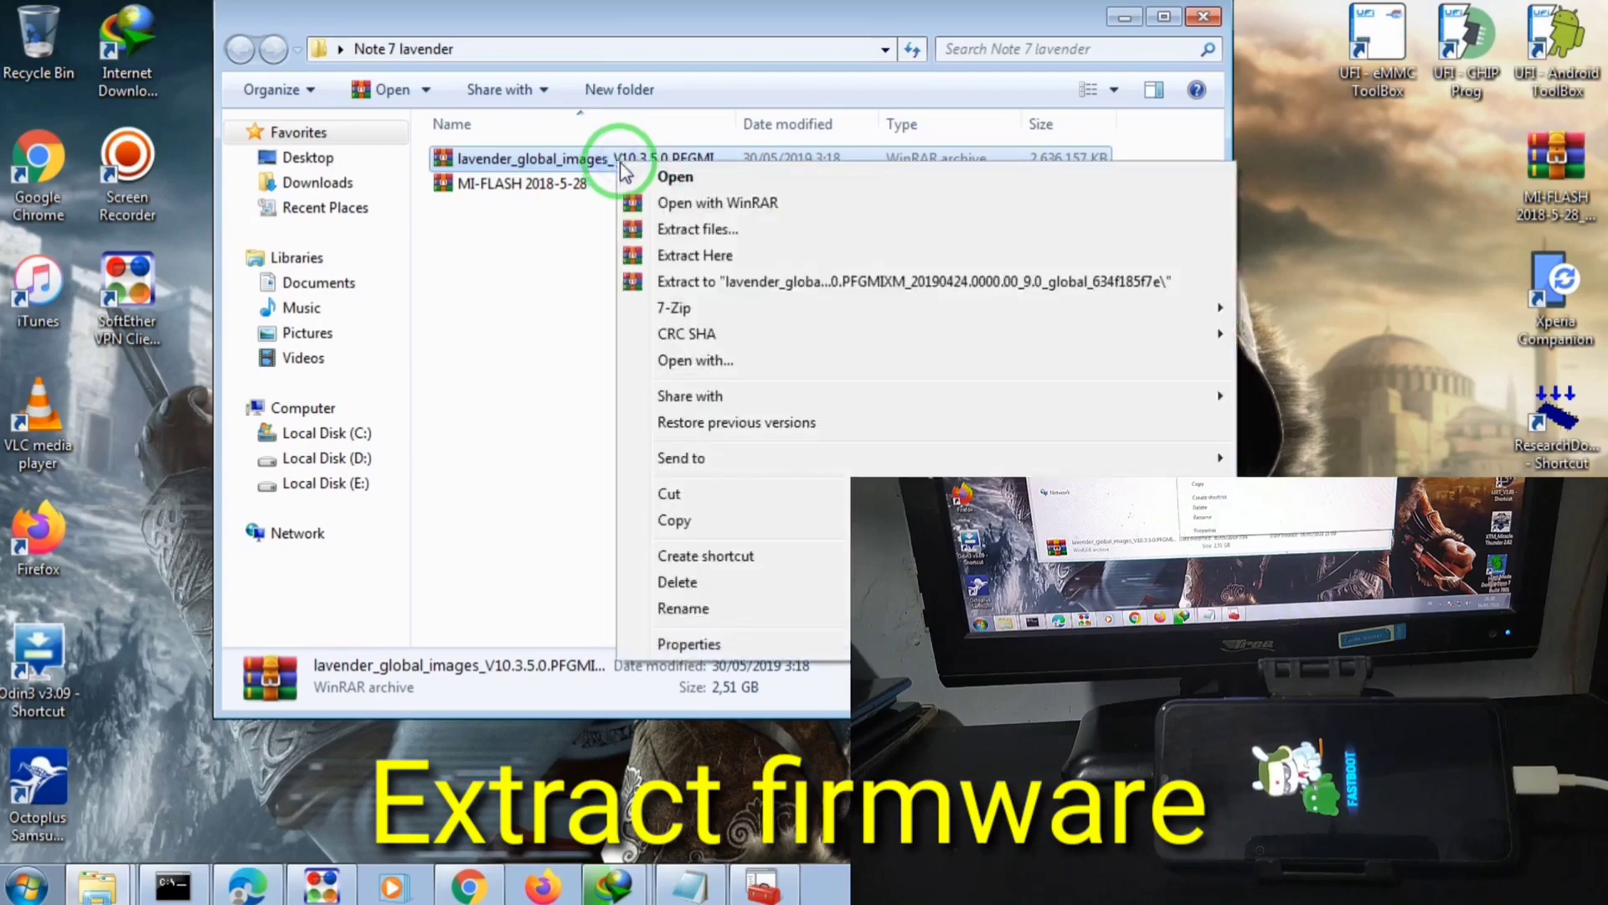
click(699, 231)
click(846, 322)
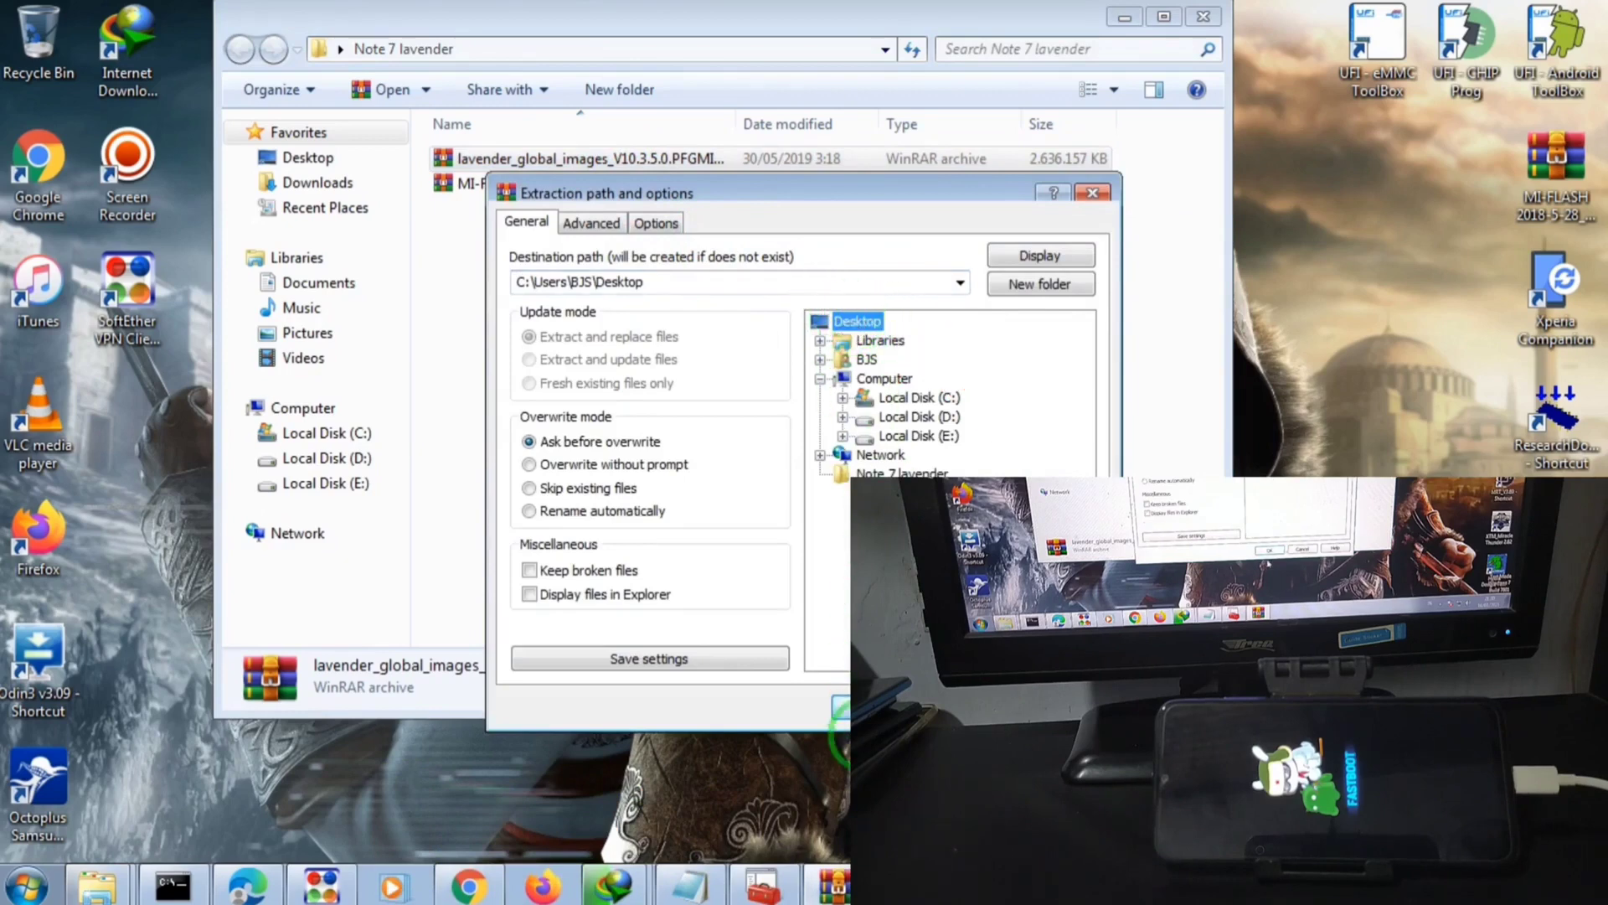
click(867, 708)
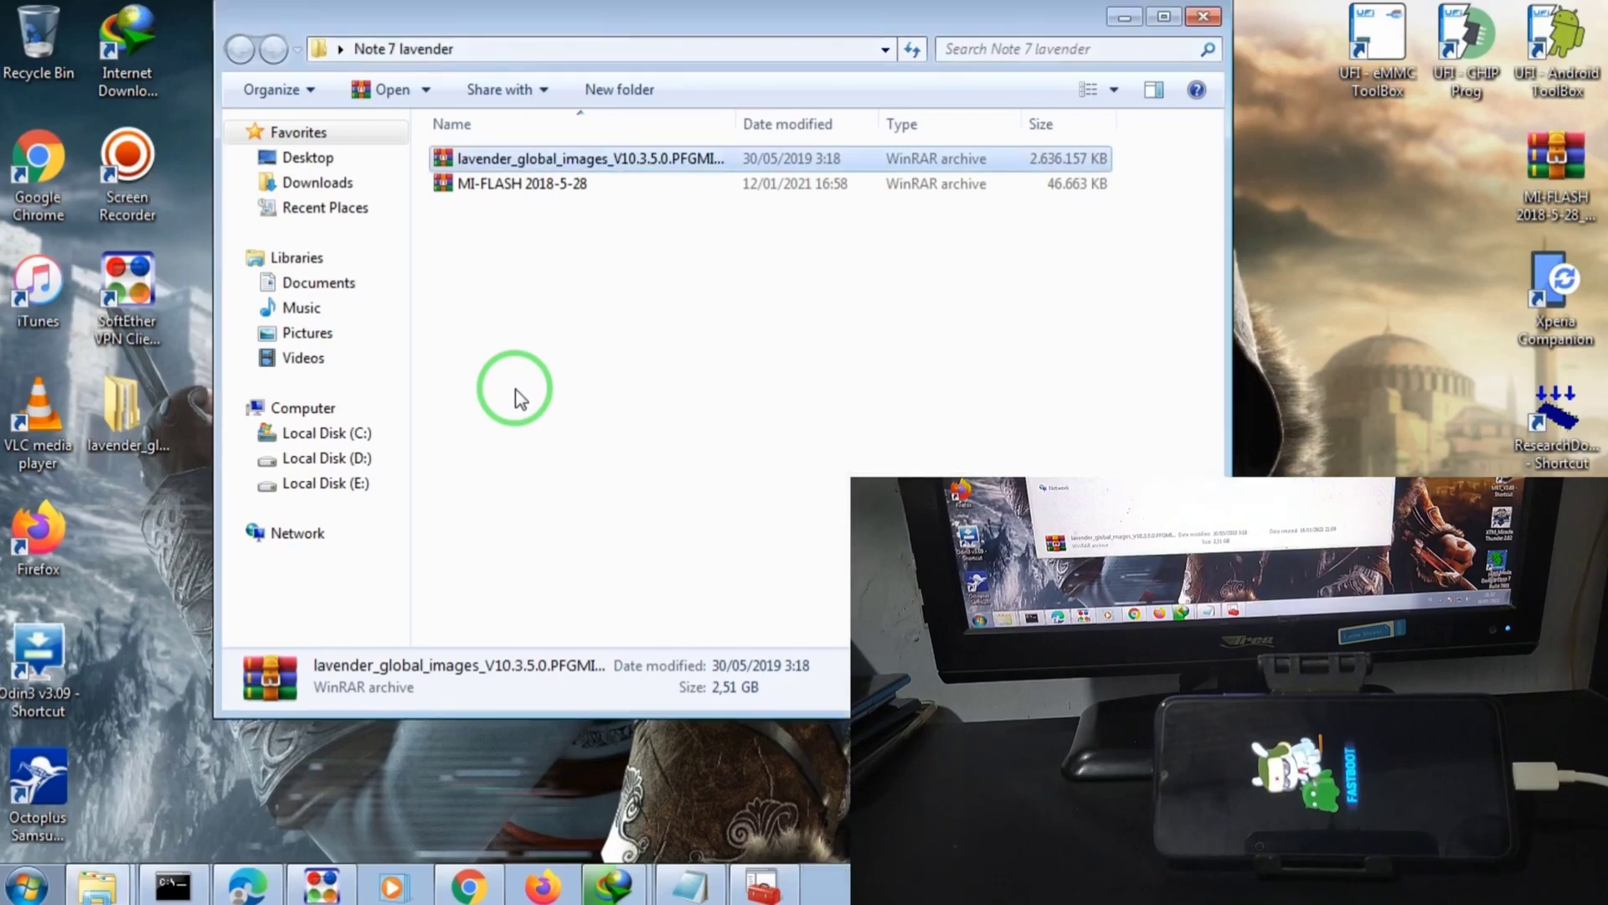
Inspect the extracted lavender firmware folder on the desktop and its images subfolder, and close it again
click(515, 398)
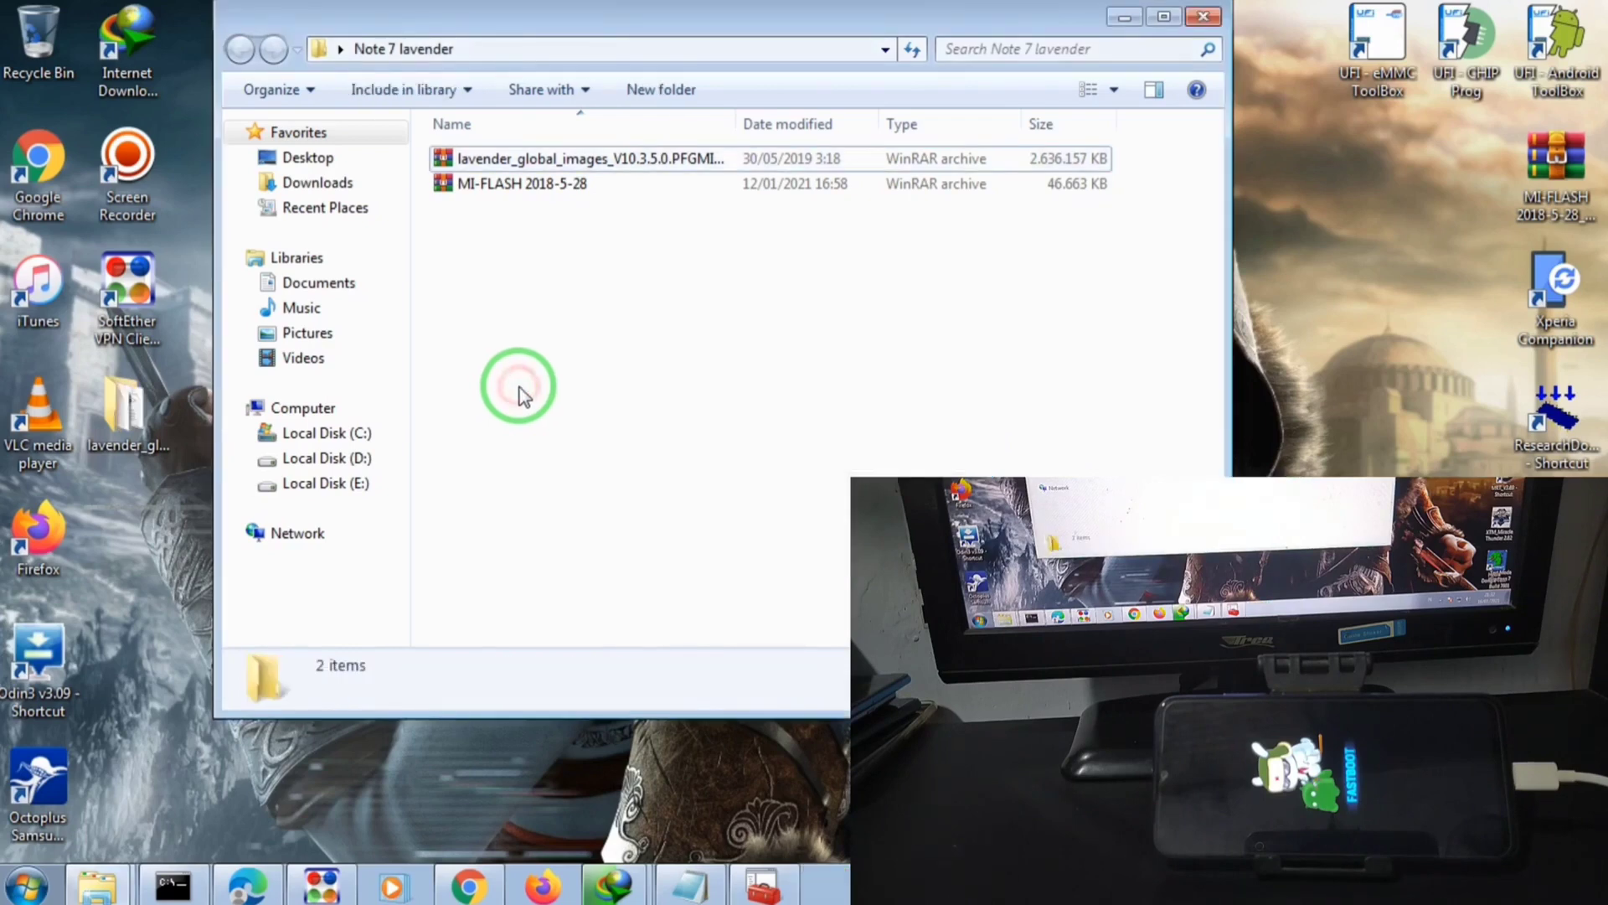
click(121, 412)
double_click(121, 412)
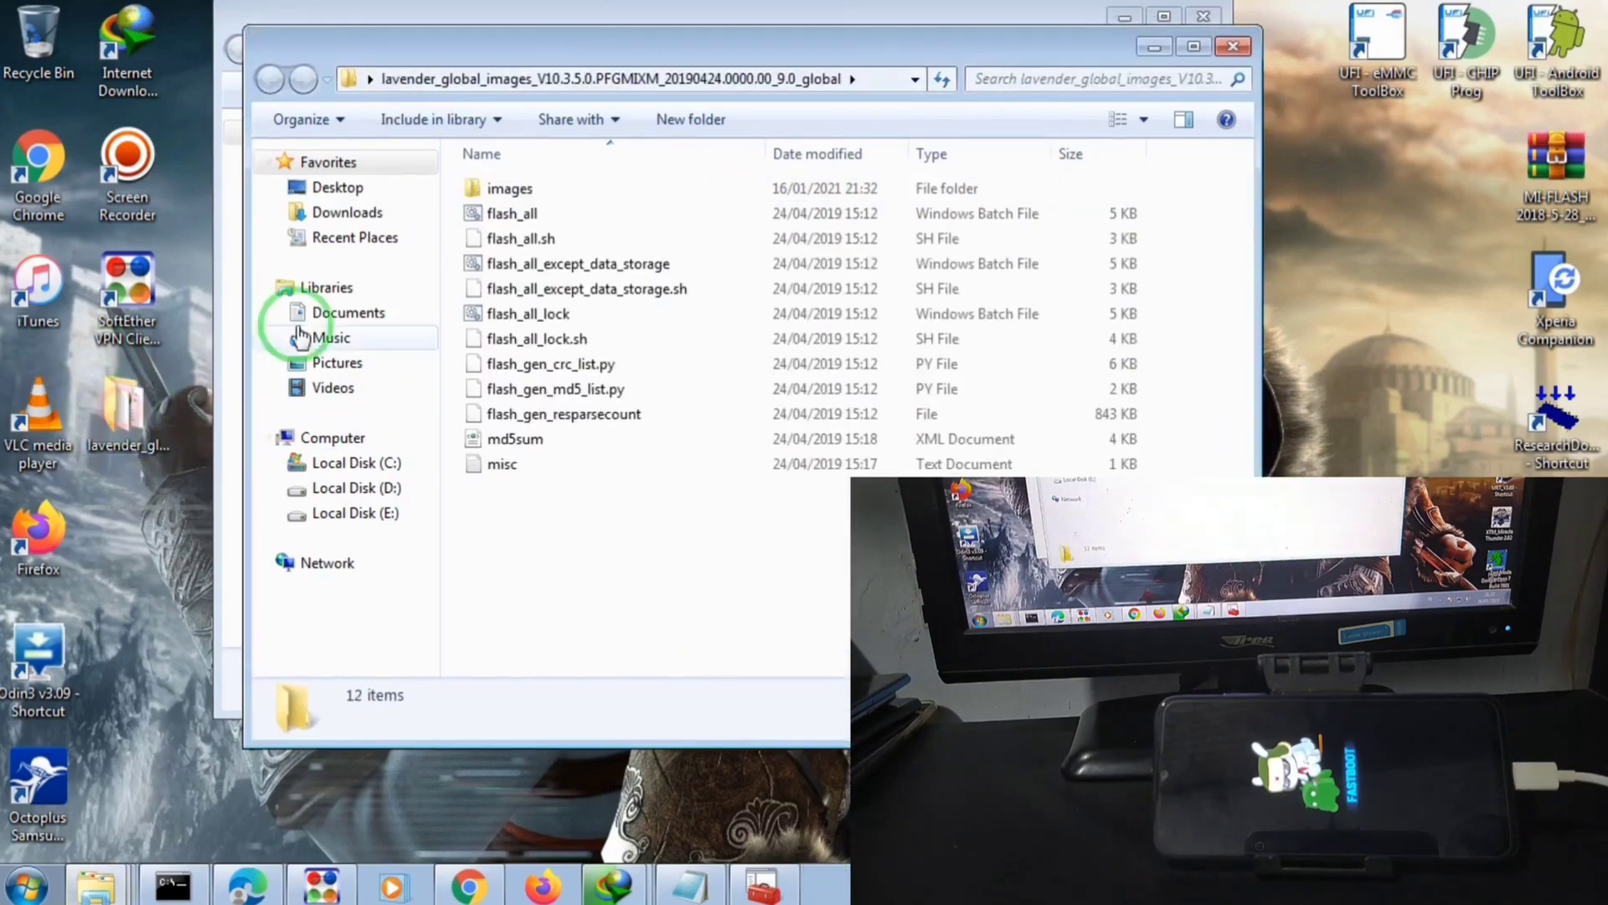
double_click(510, 188)
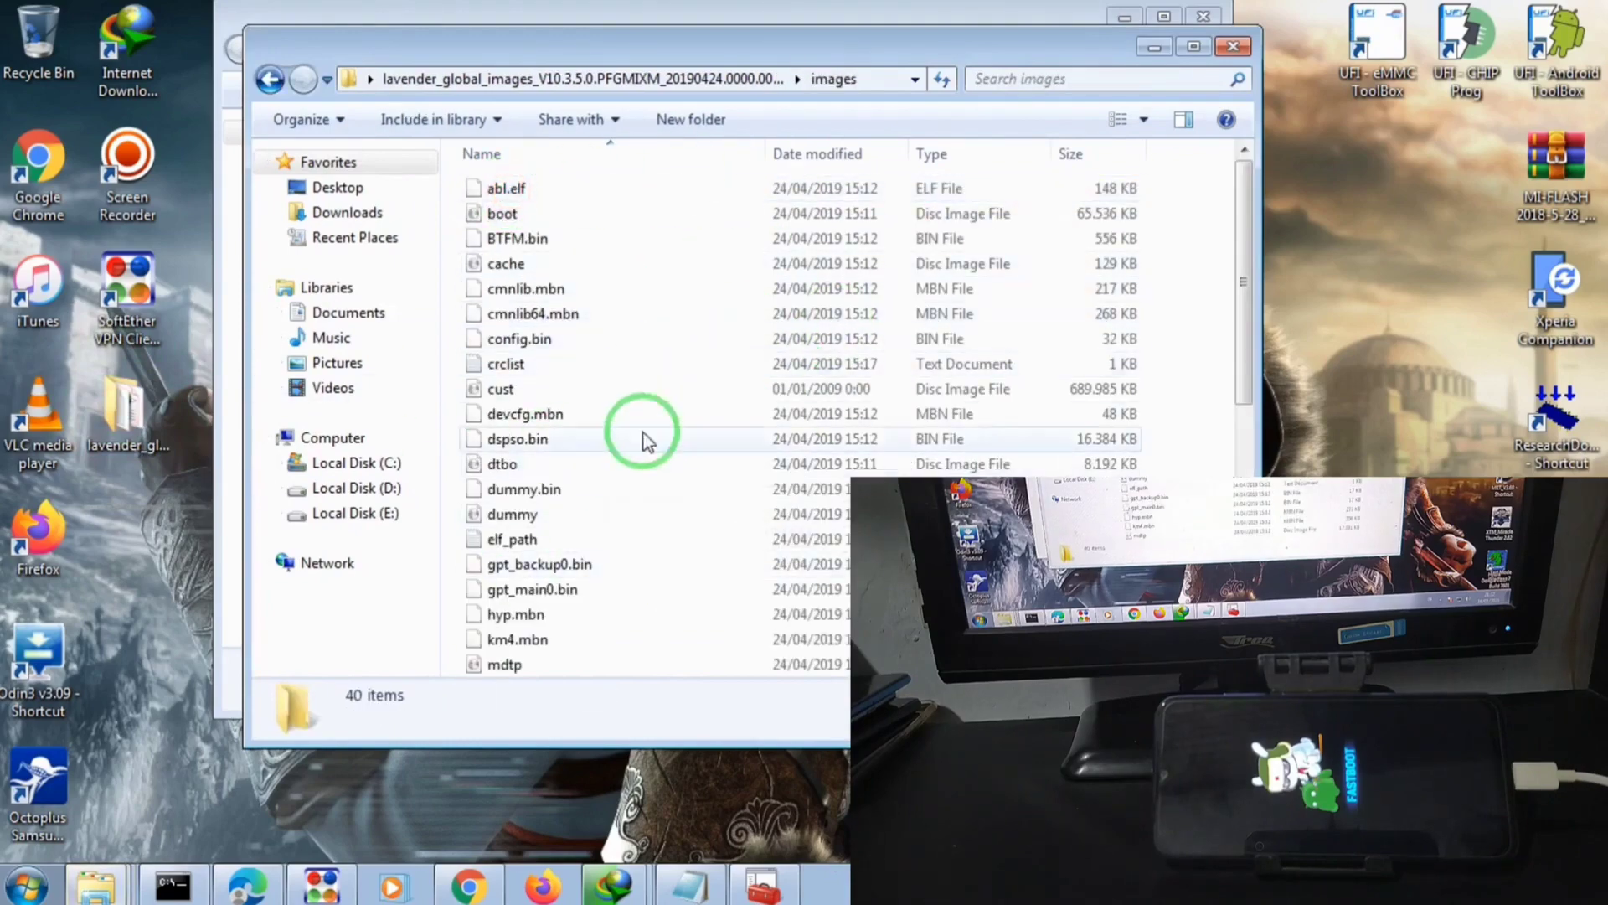
click(1232, 46)
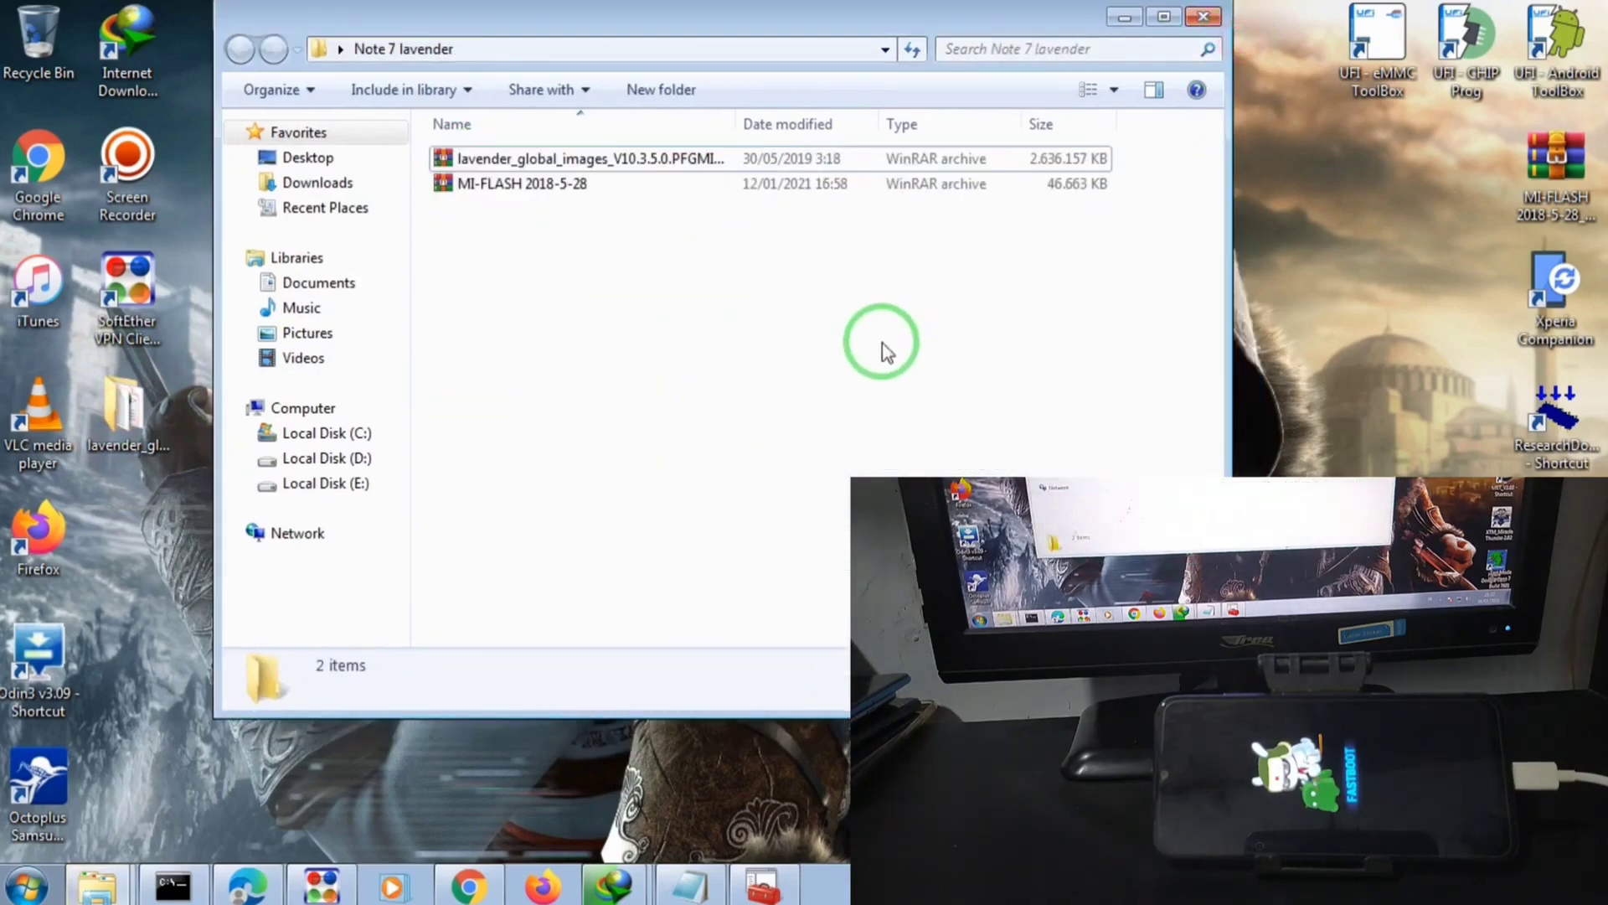
Extract the MI-FLASH 2018-5-28 archive into its own folder inside Note 7 lavender
click(531, 186)
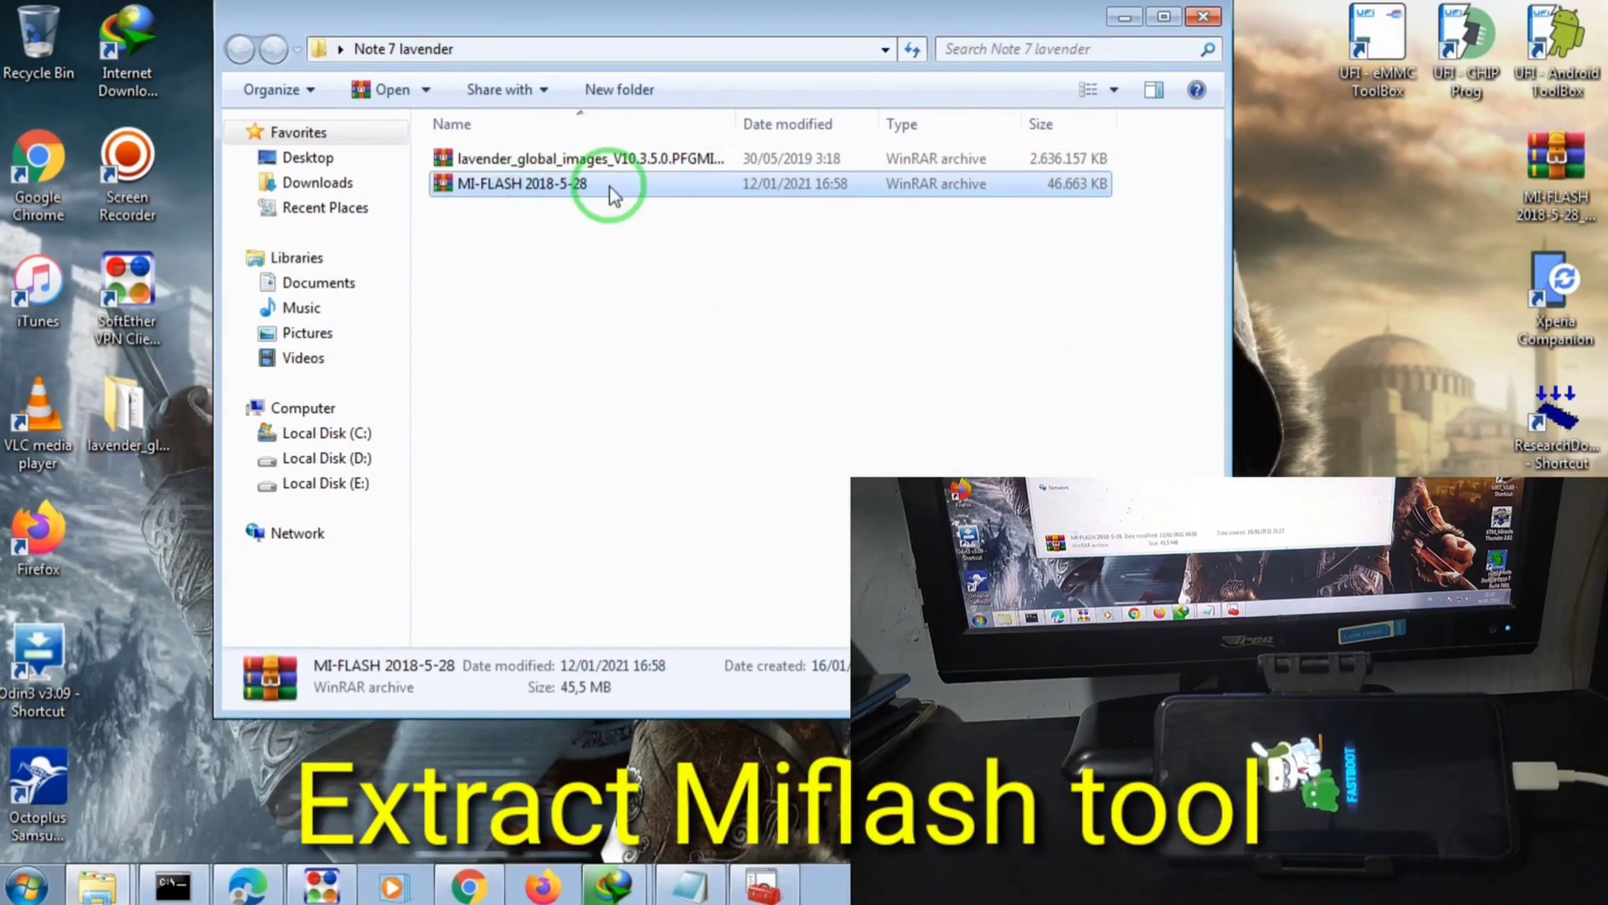
right_click(563, 189)
click(639, 259)
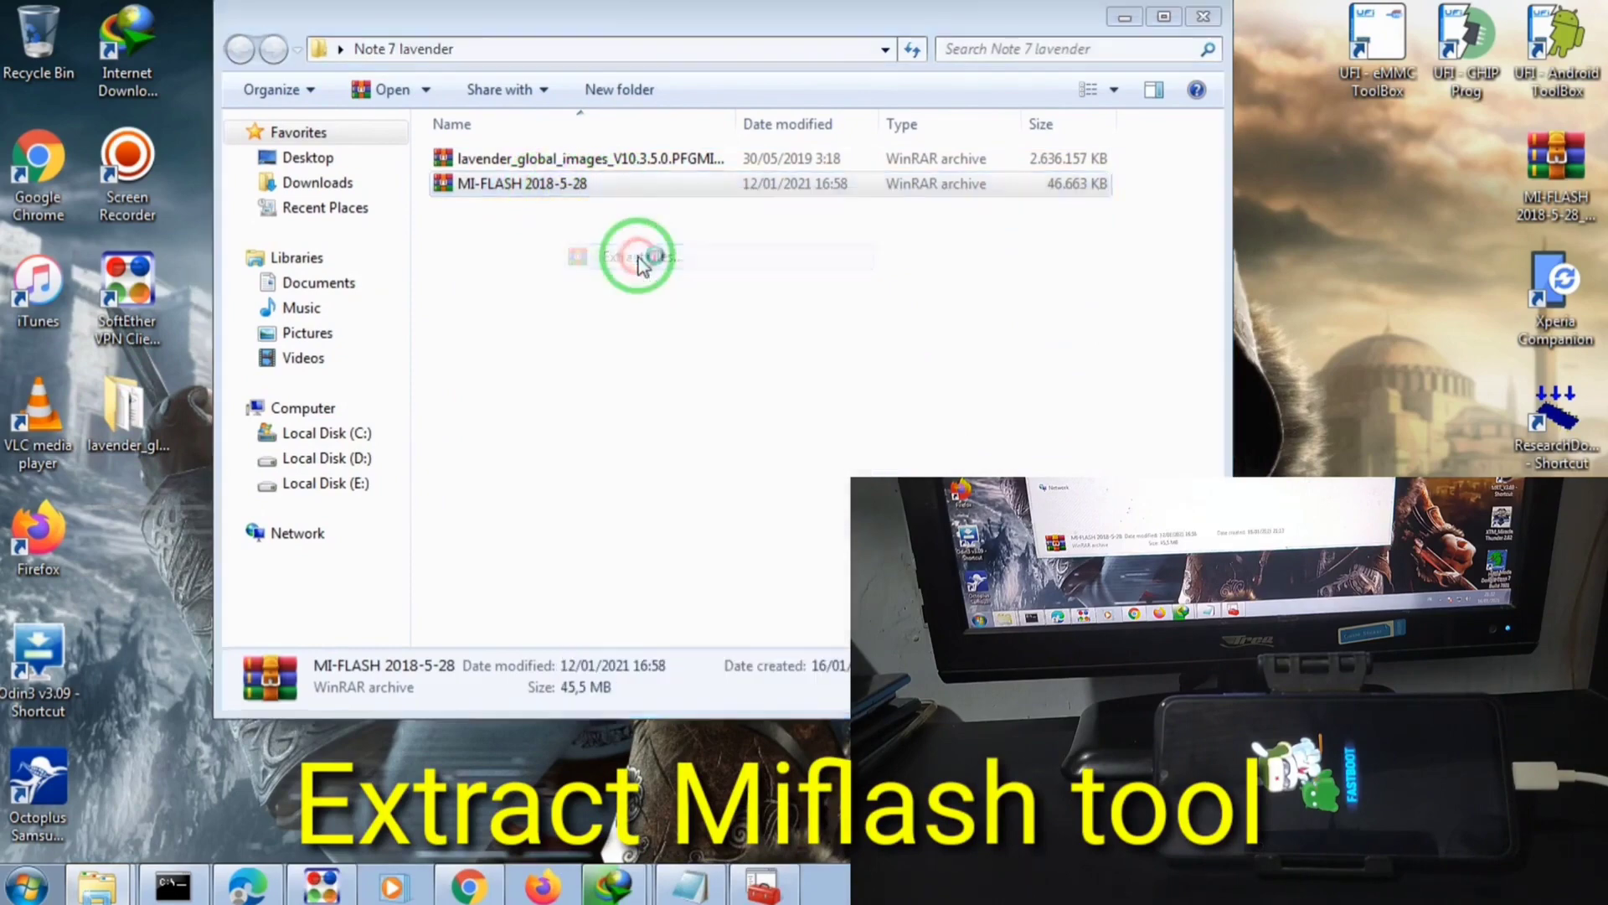
click(871, 695)
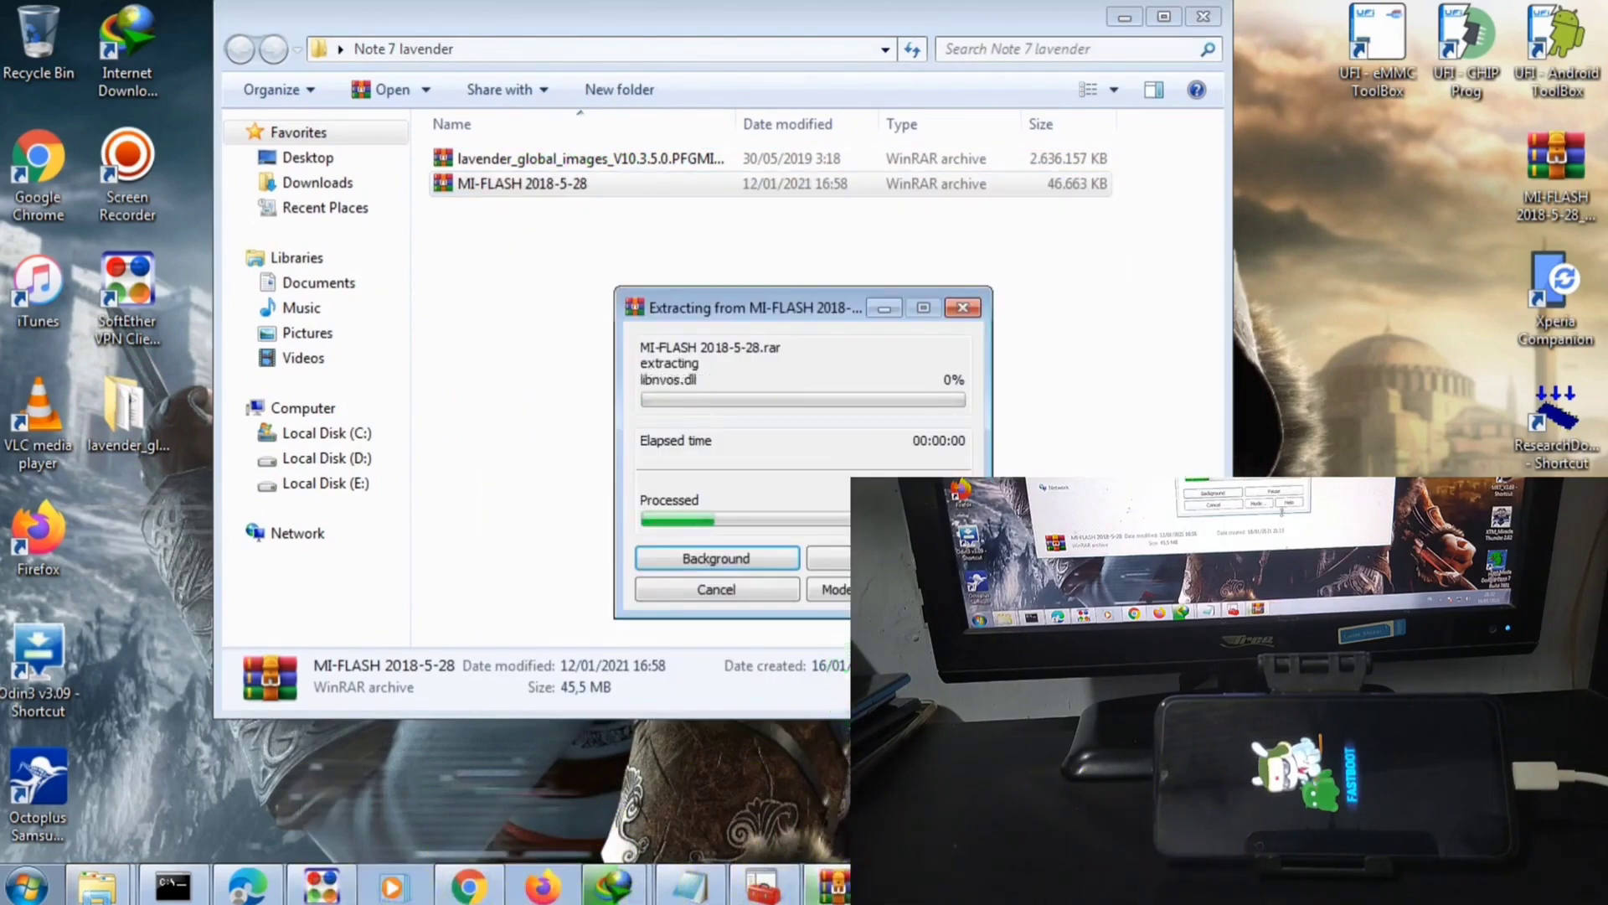
click(603, 312)
Launch XiaoMiFlash from the MiFlash2018-5-28-0 subfolder of the extracted MI-FLASH 2018-5-28 folder
click(556, 159)
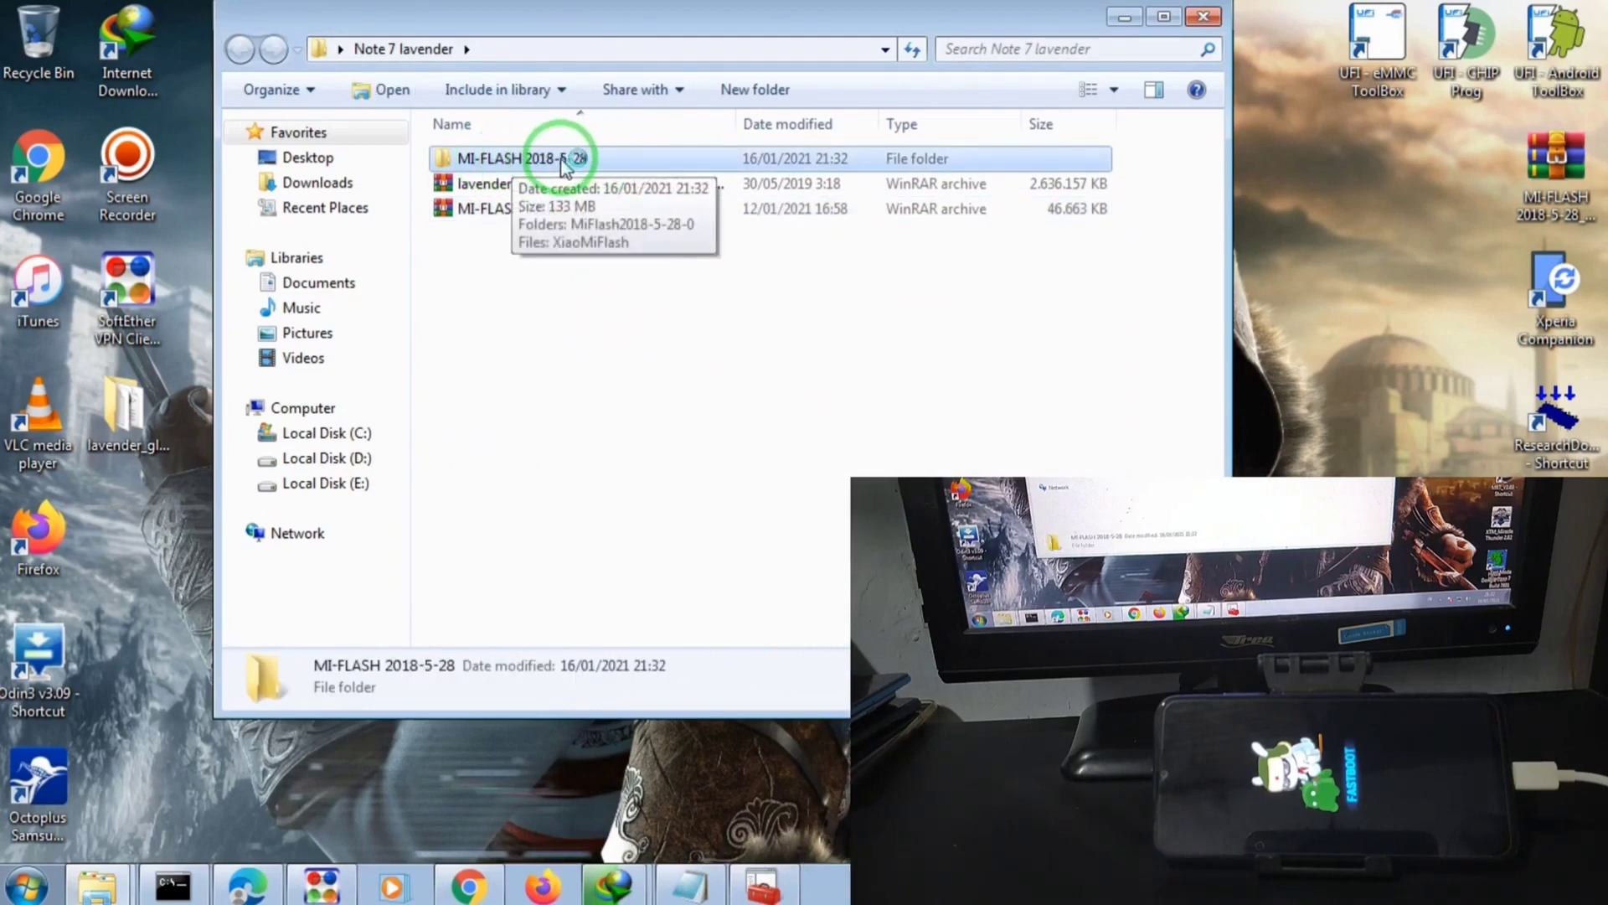
double_click(546, 161)
click(526, 161)
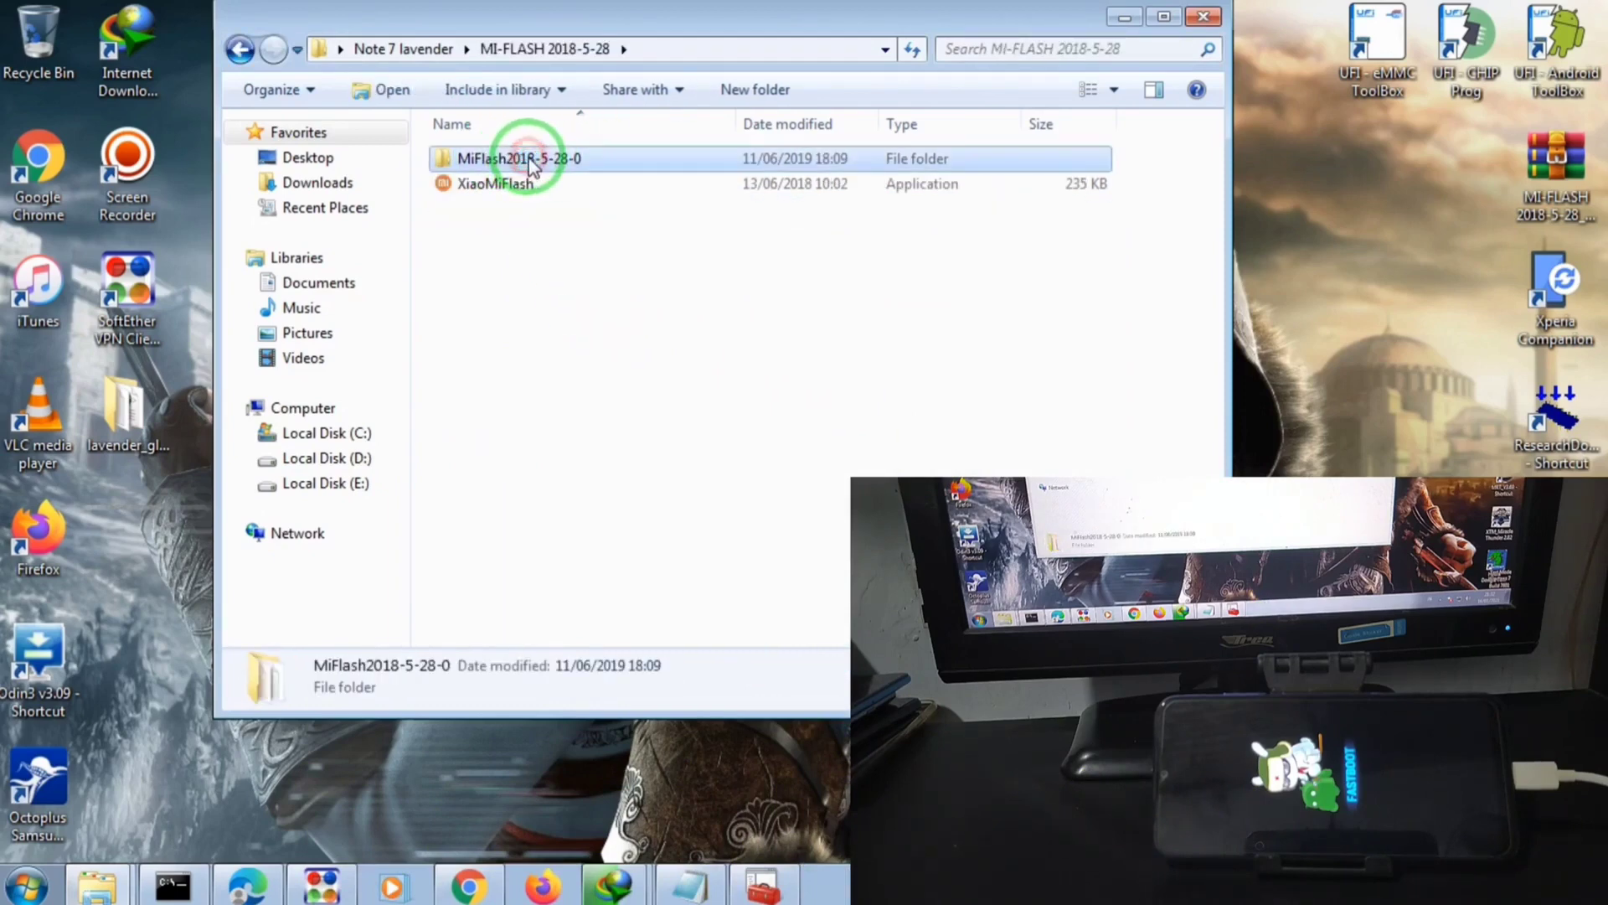
double_click(570, 159)
scroll(549, 373, down, 1)
scroll(549, 373, down, 2)
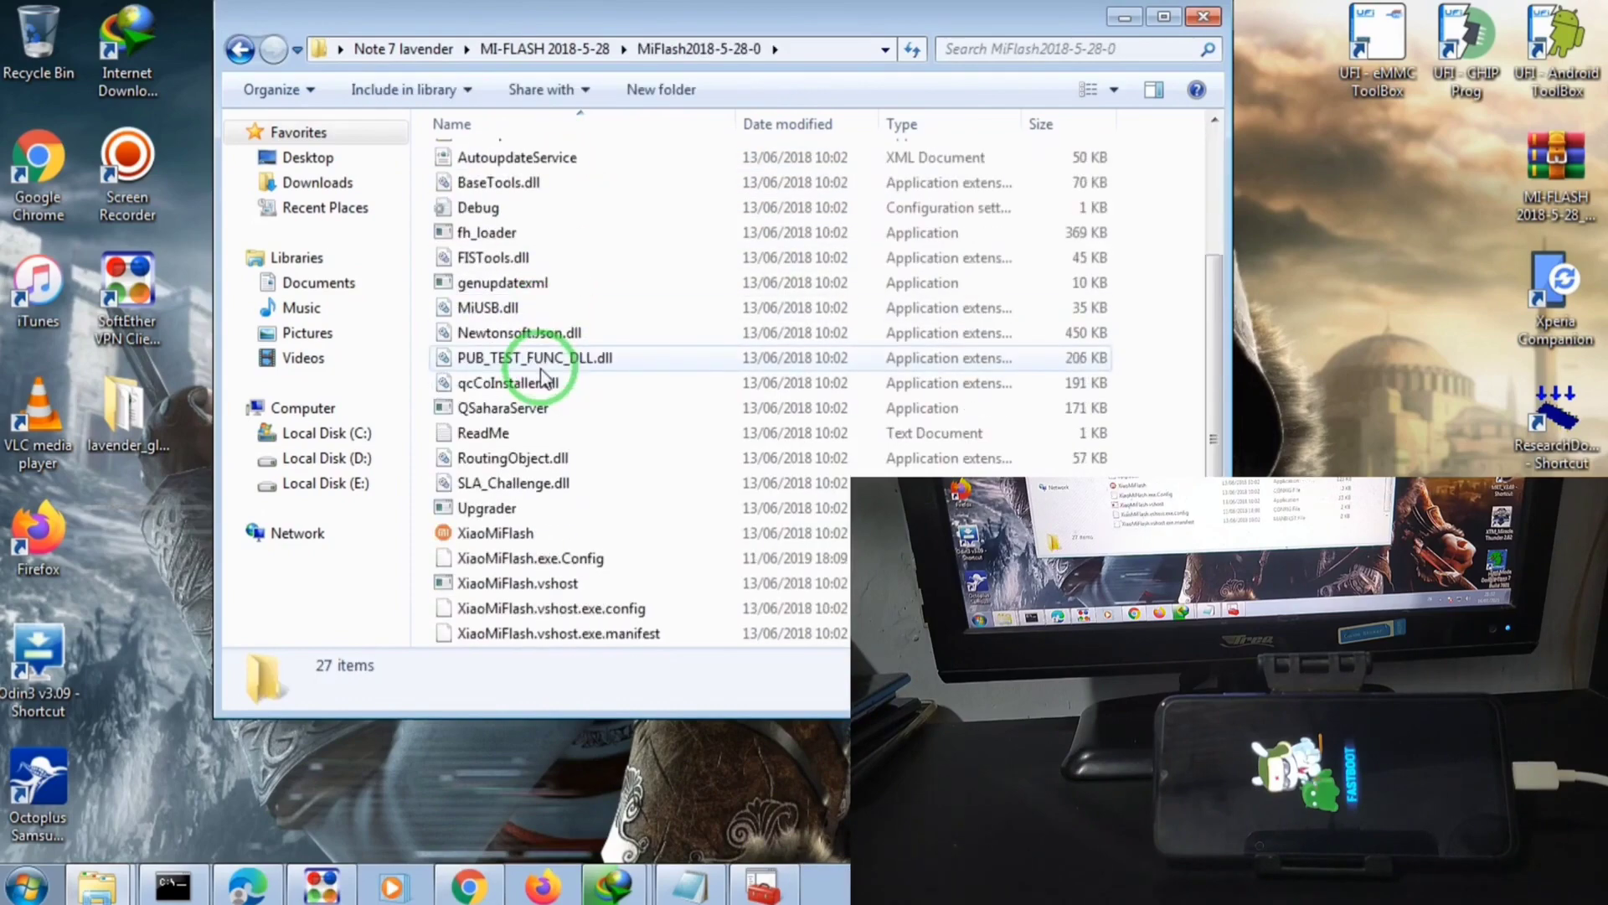
click(495, 535)
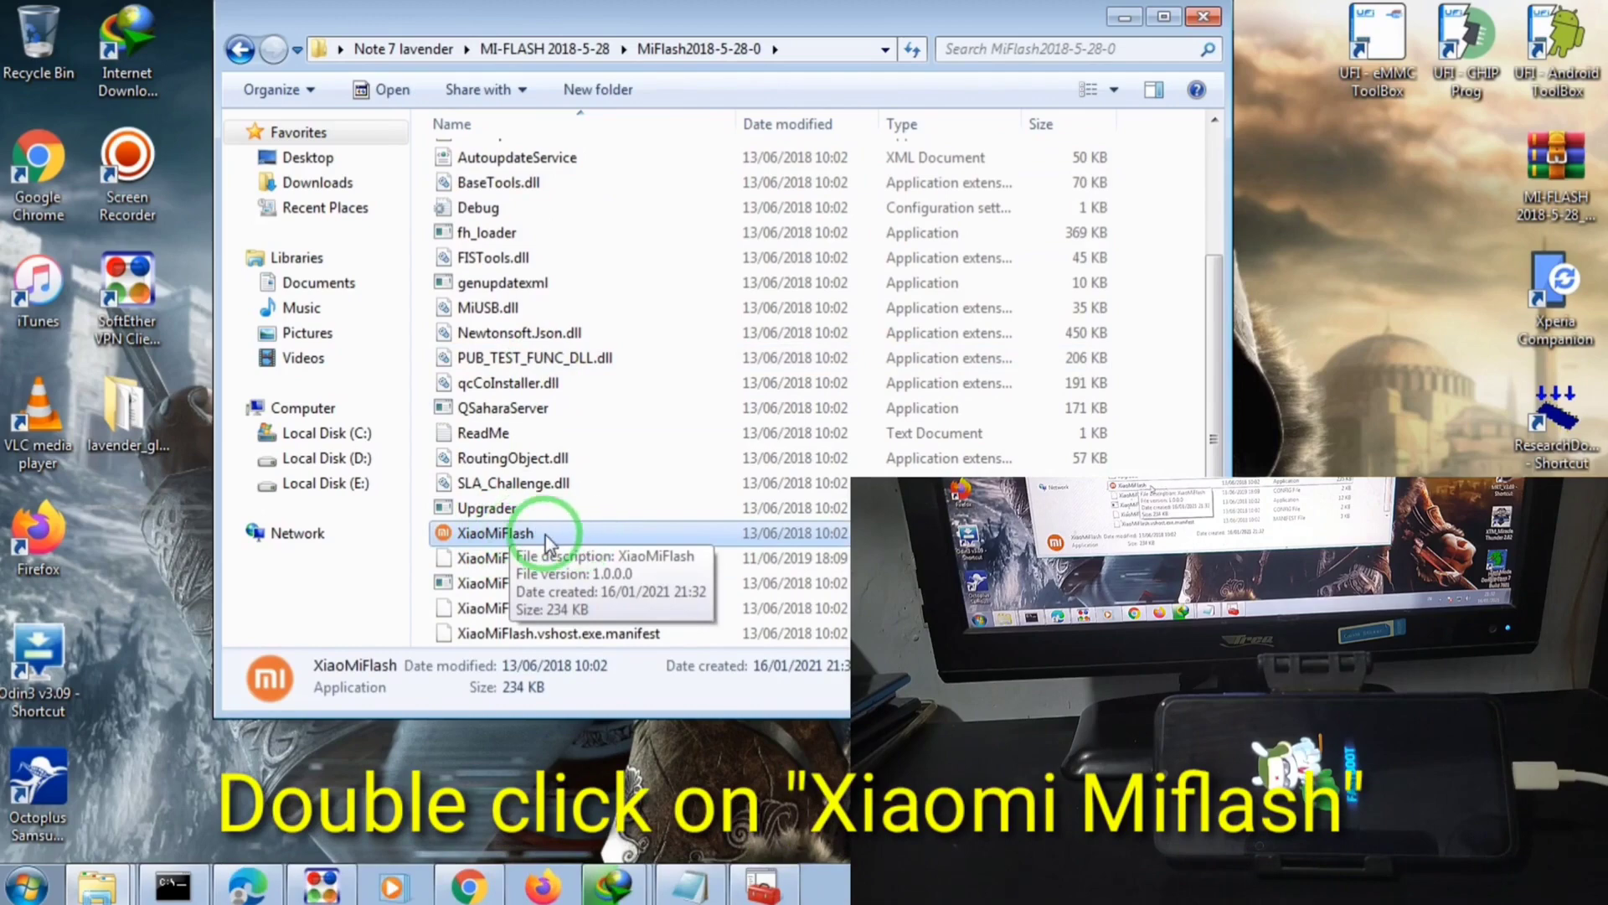
double_click(540, 535)
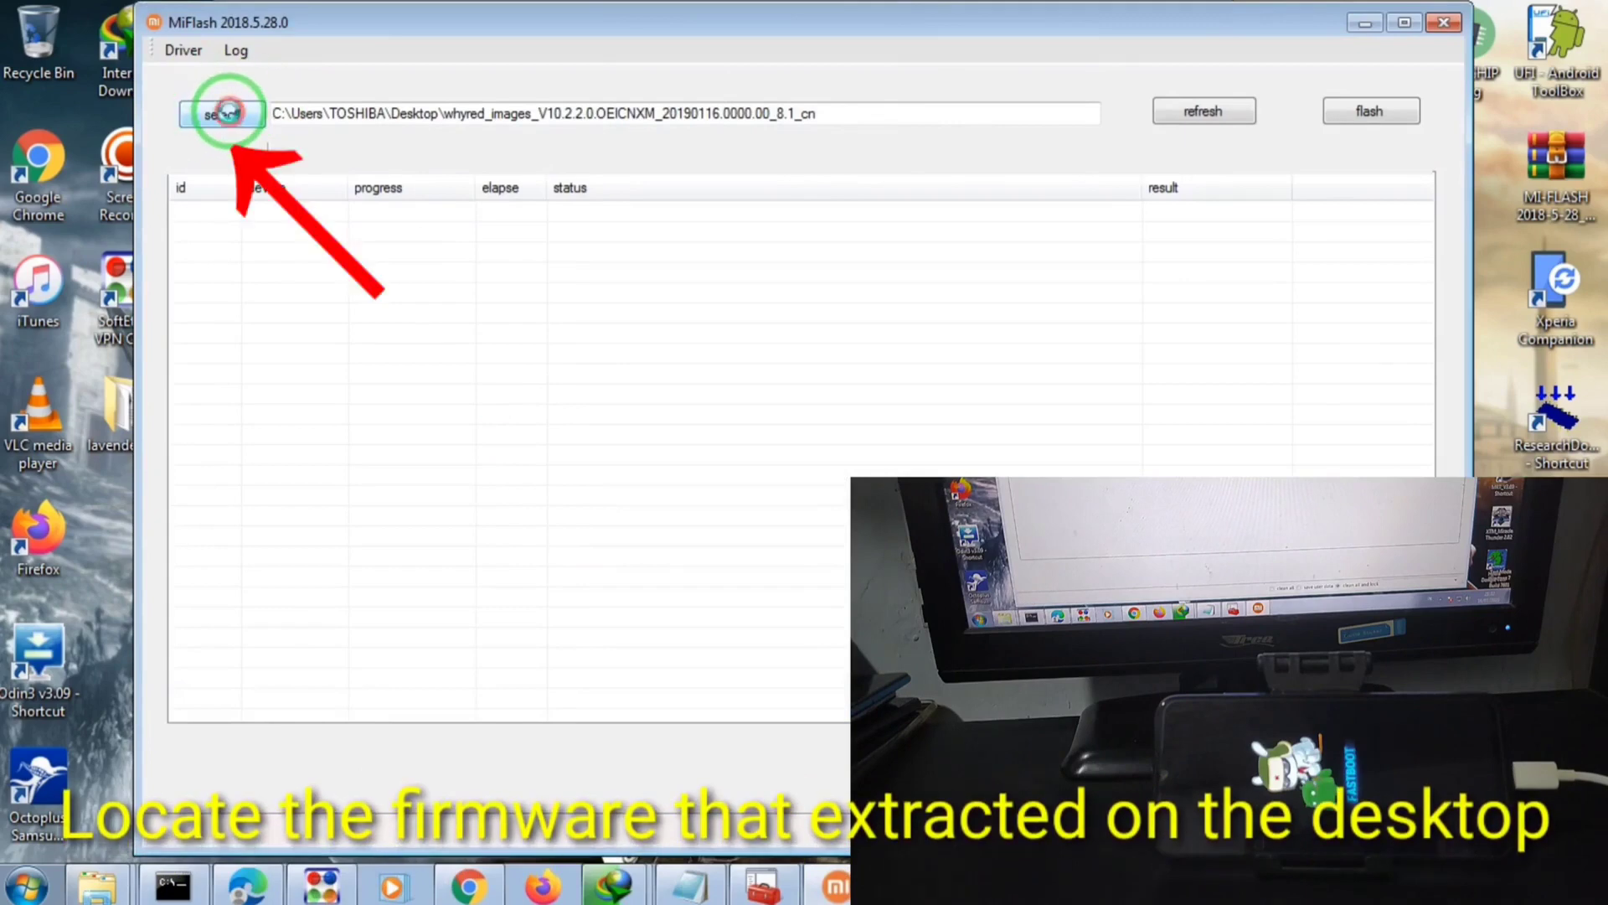
Select the desktop's lavender_global_images_V10.3.5.0 folder as the firmware path to flash
click(225, 114)
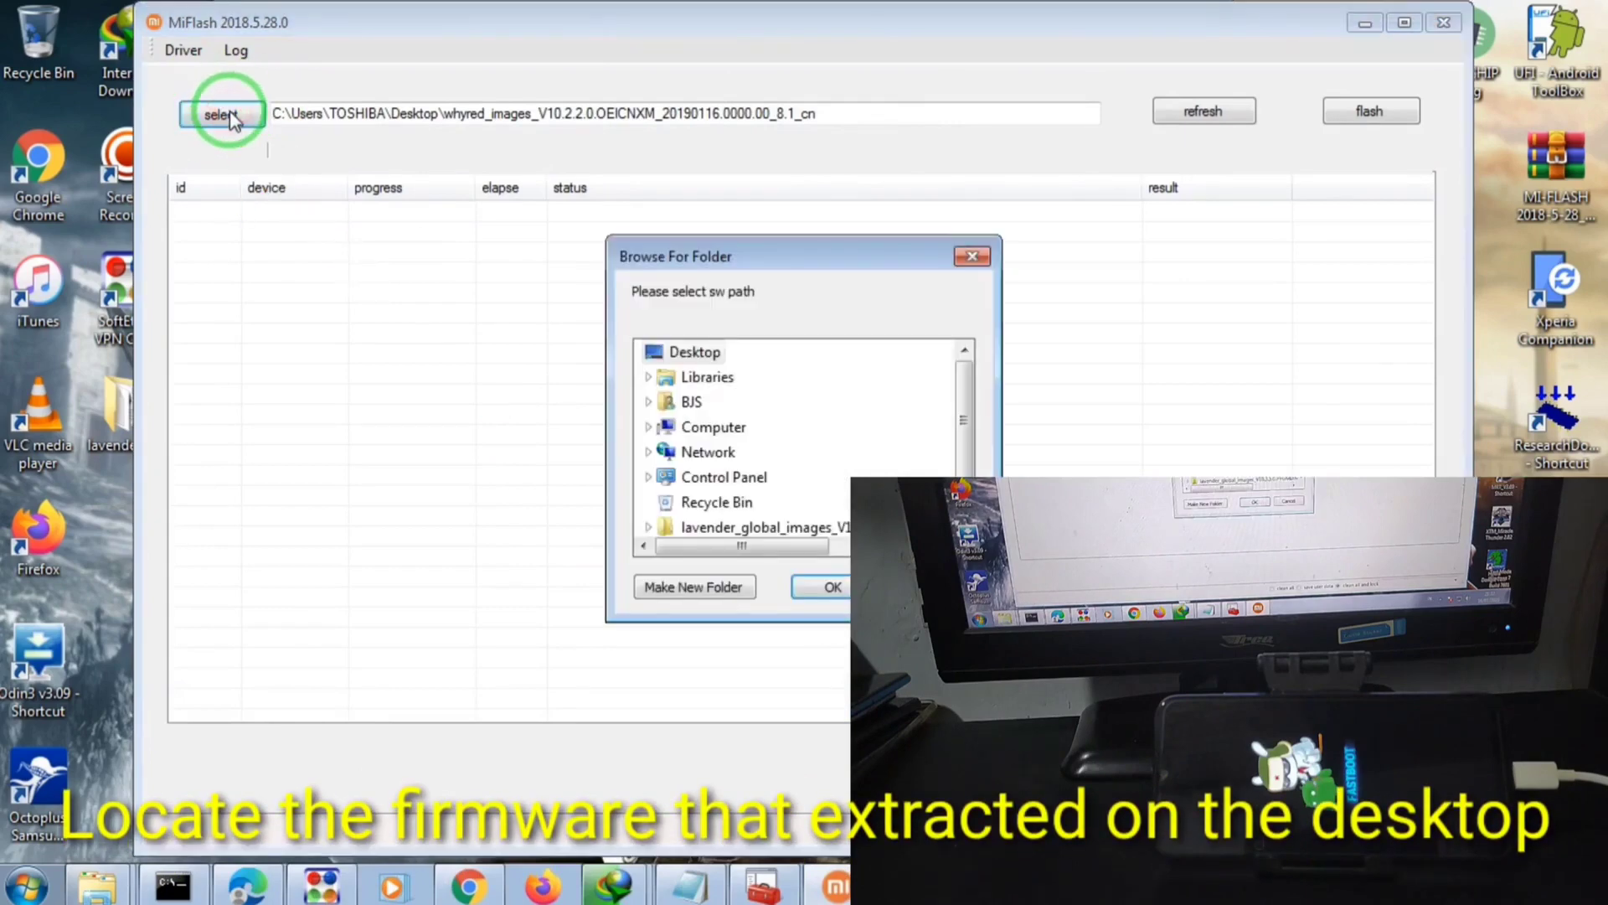
click(961, 393)
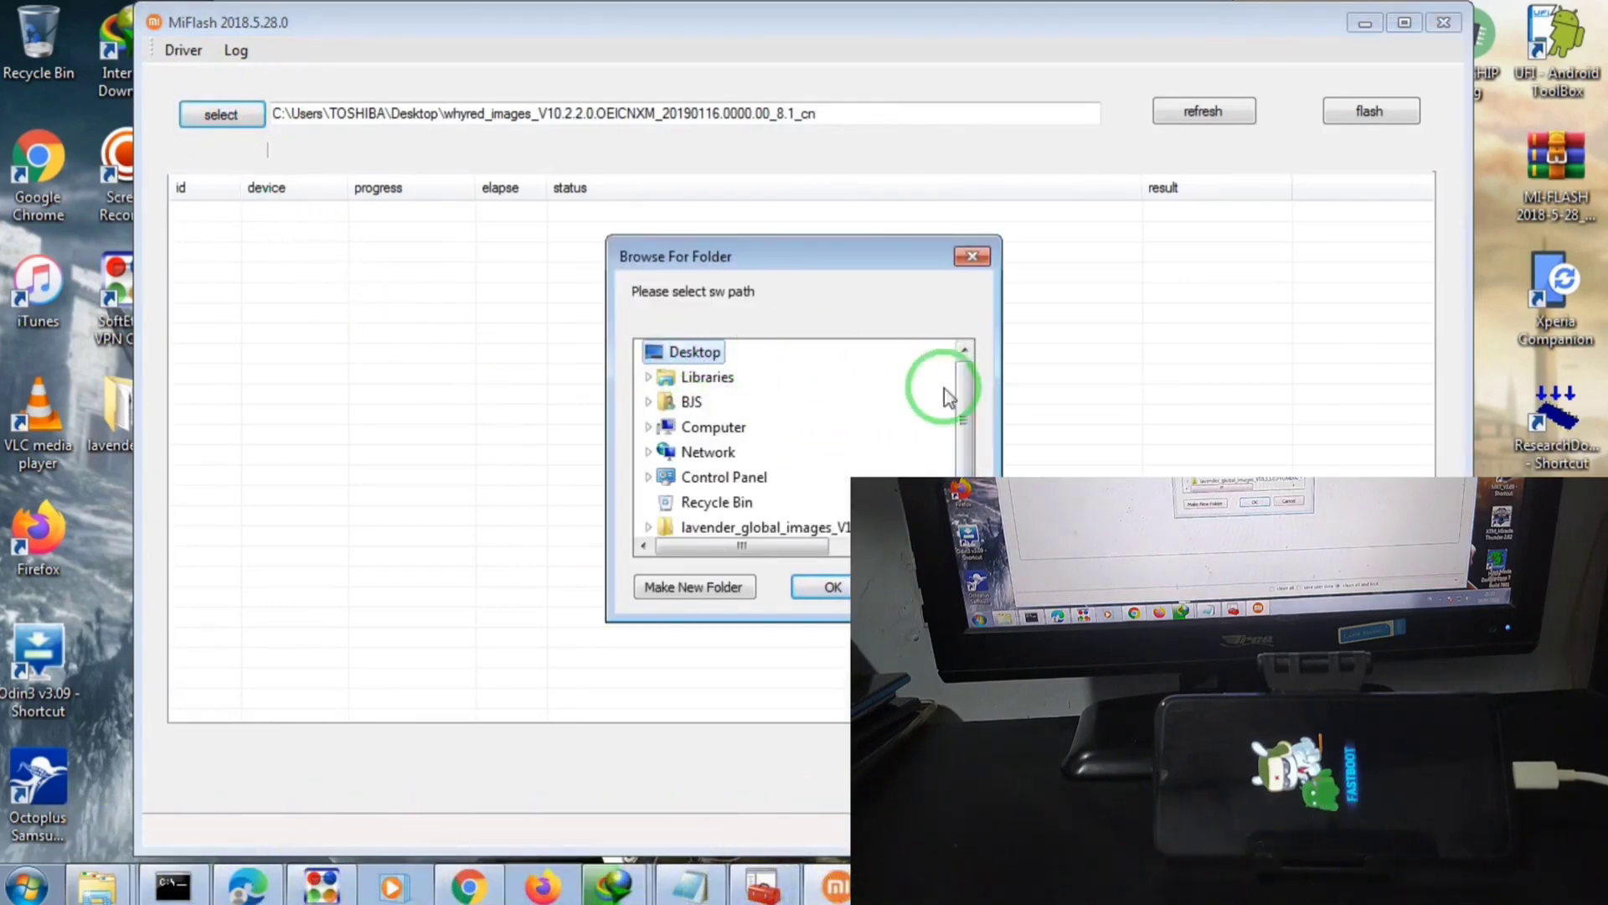
drag(976, 410, 963, 524)
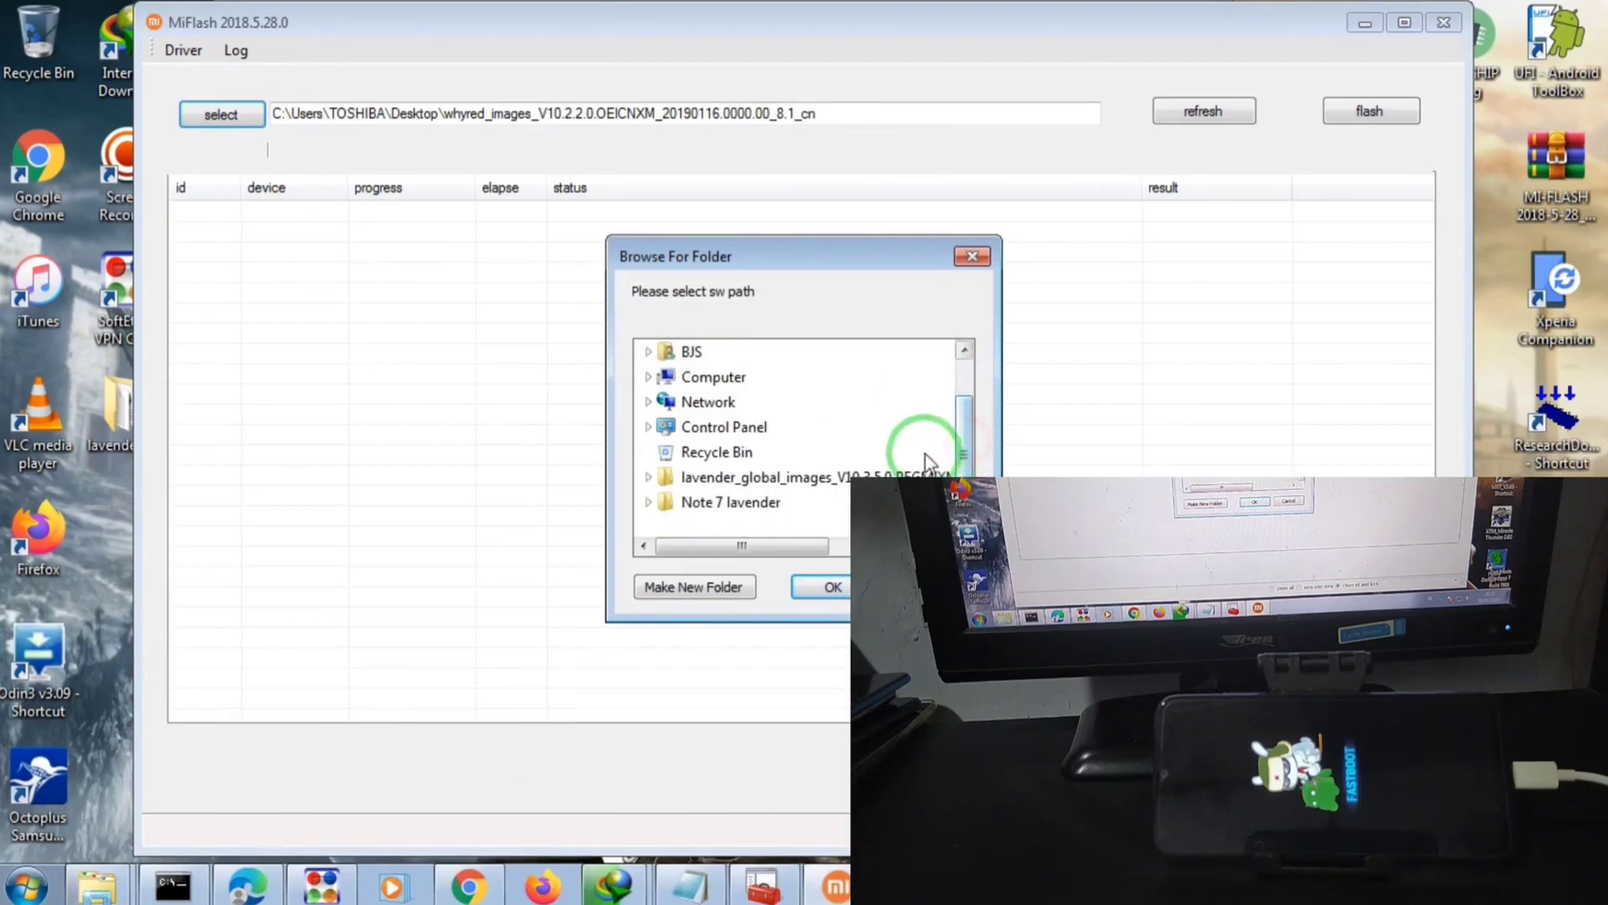
click(648, 476)
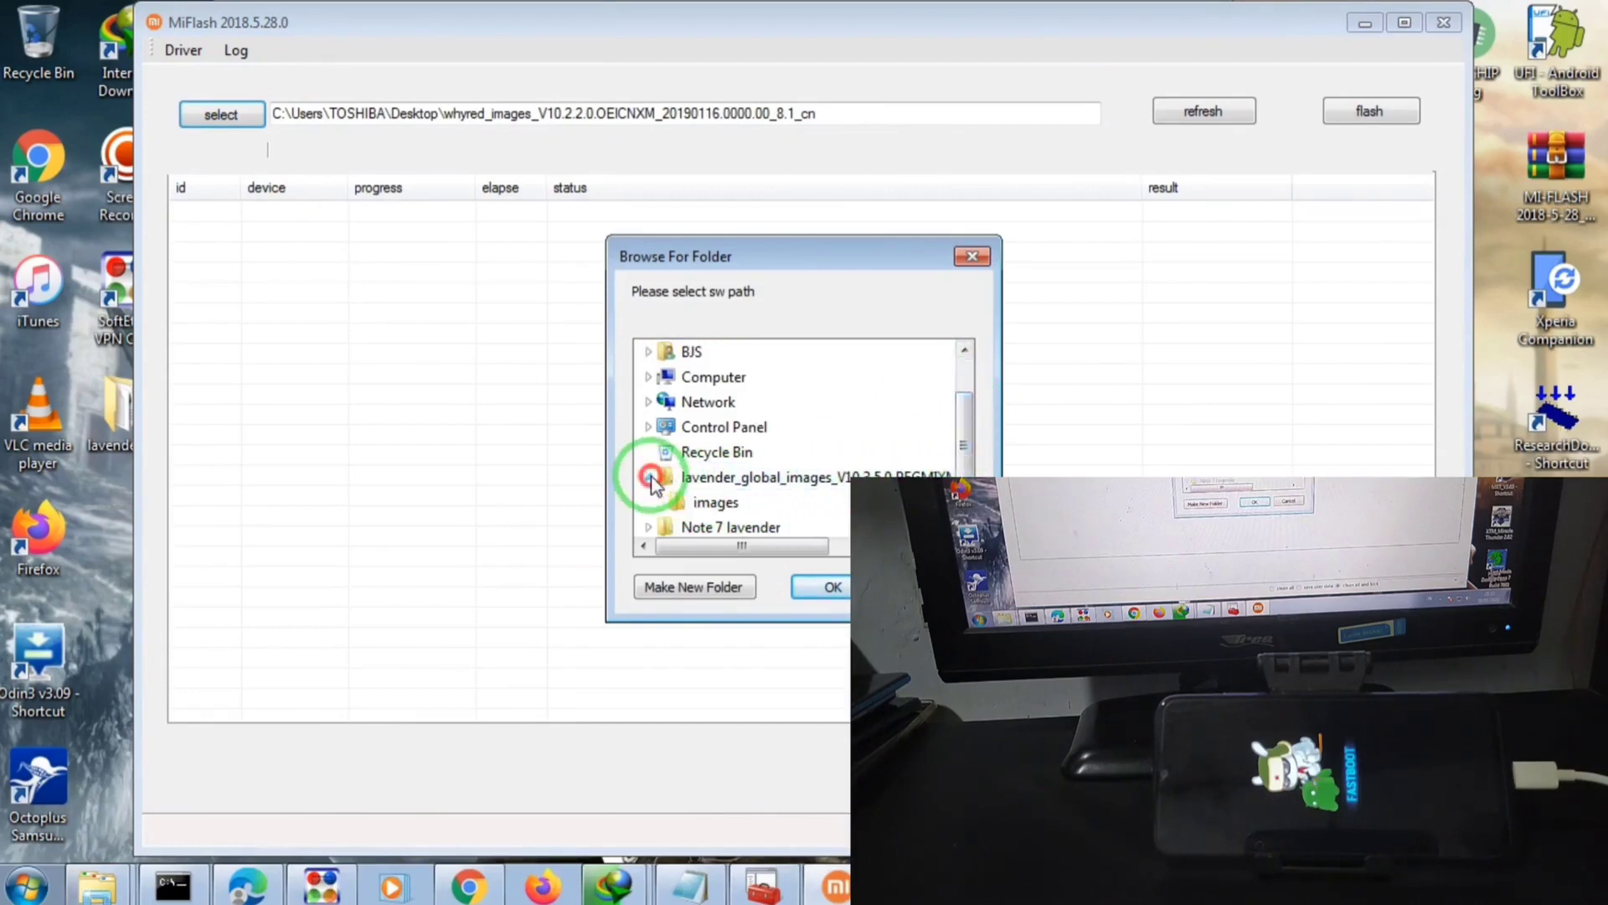
click(746, 486)
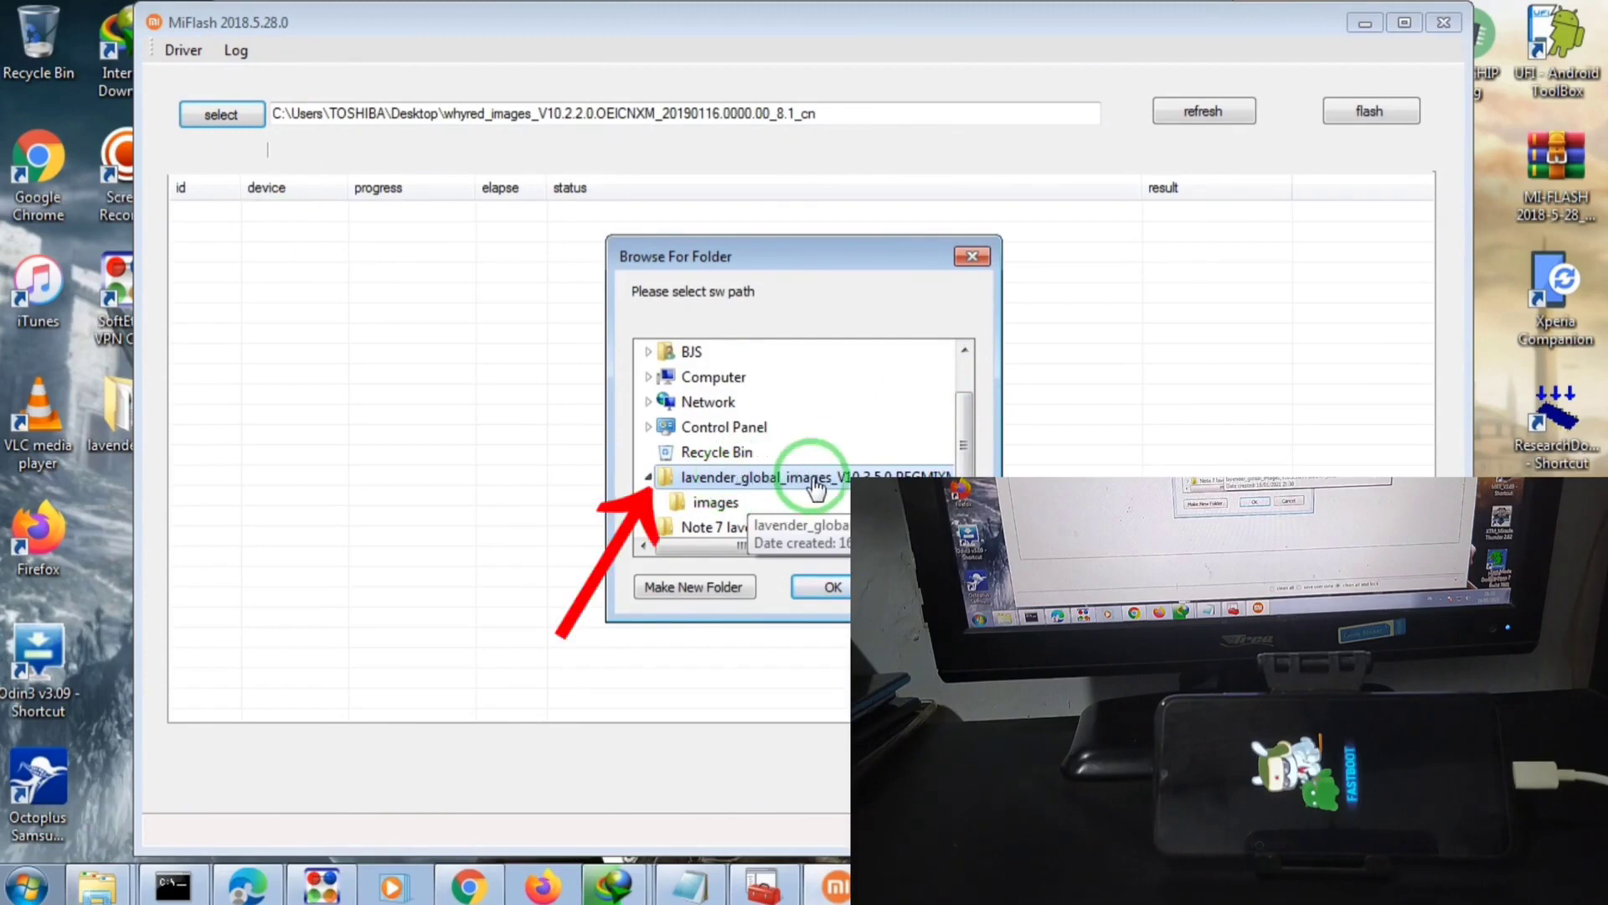
click(832, 589)
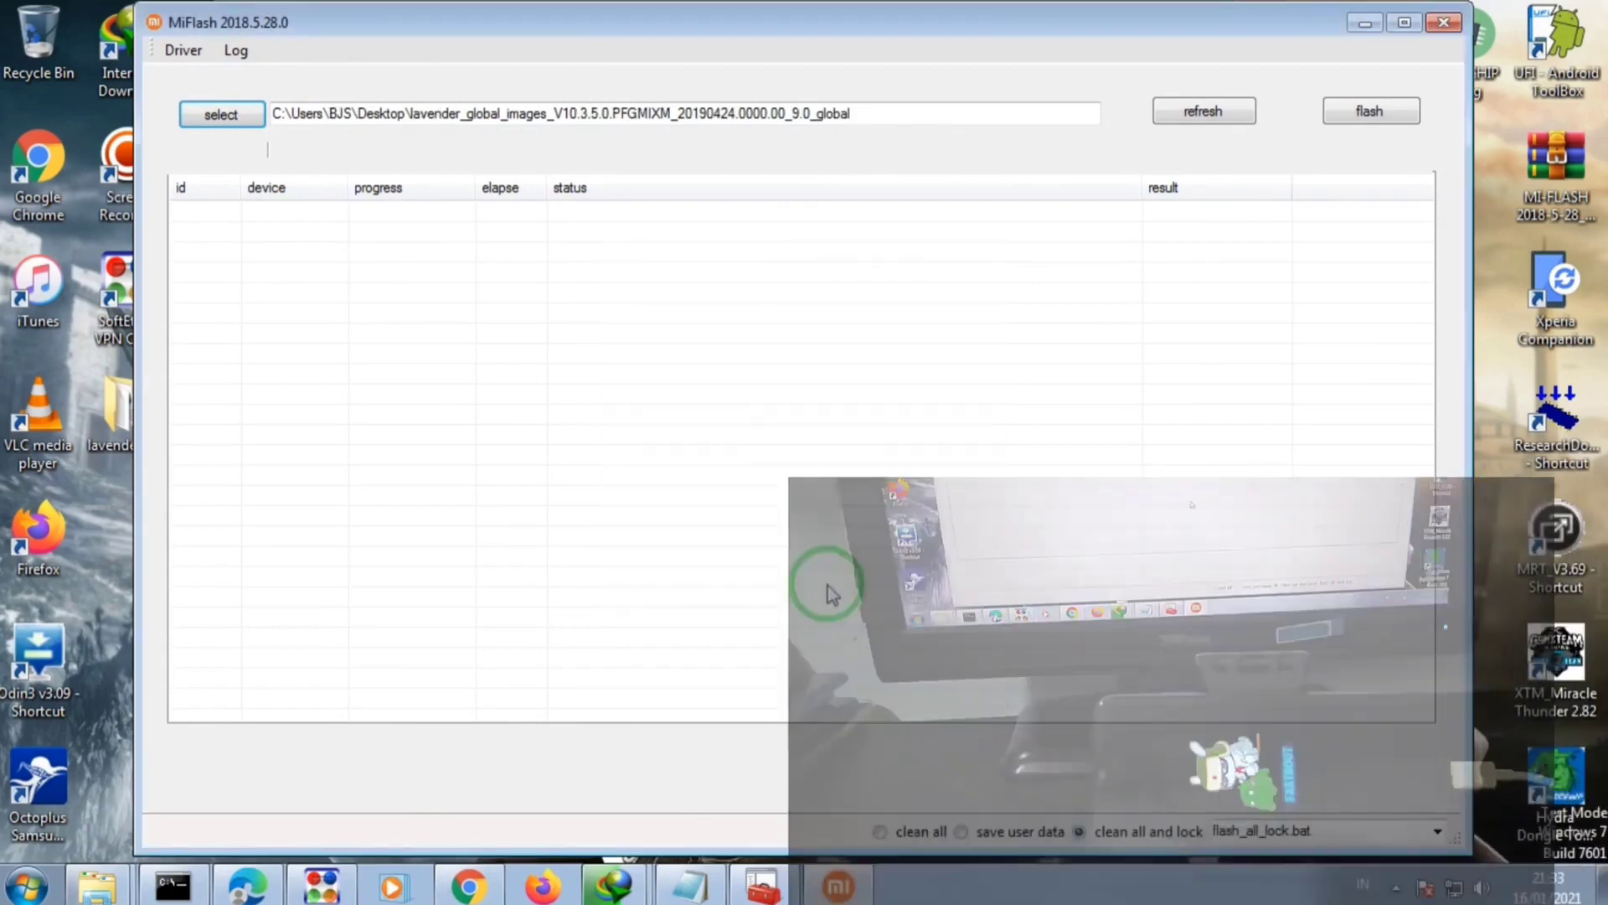
Set the flash mode to clean all, refresh the connected device list, and start flashing the phone
click(881, 835)
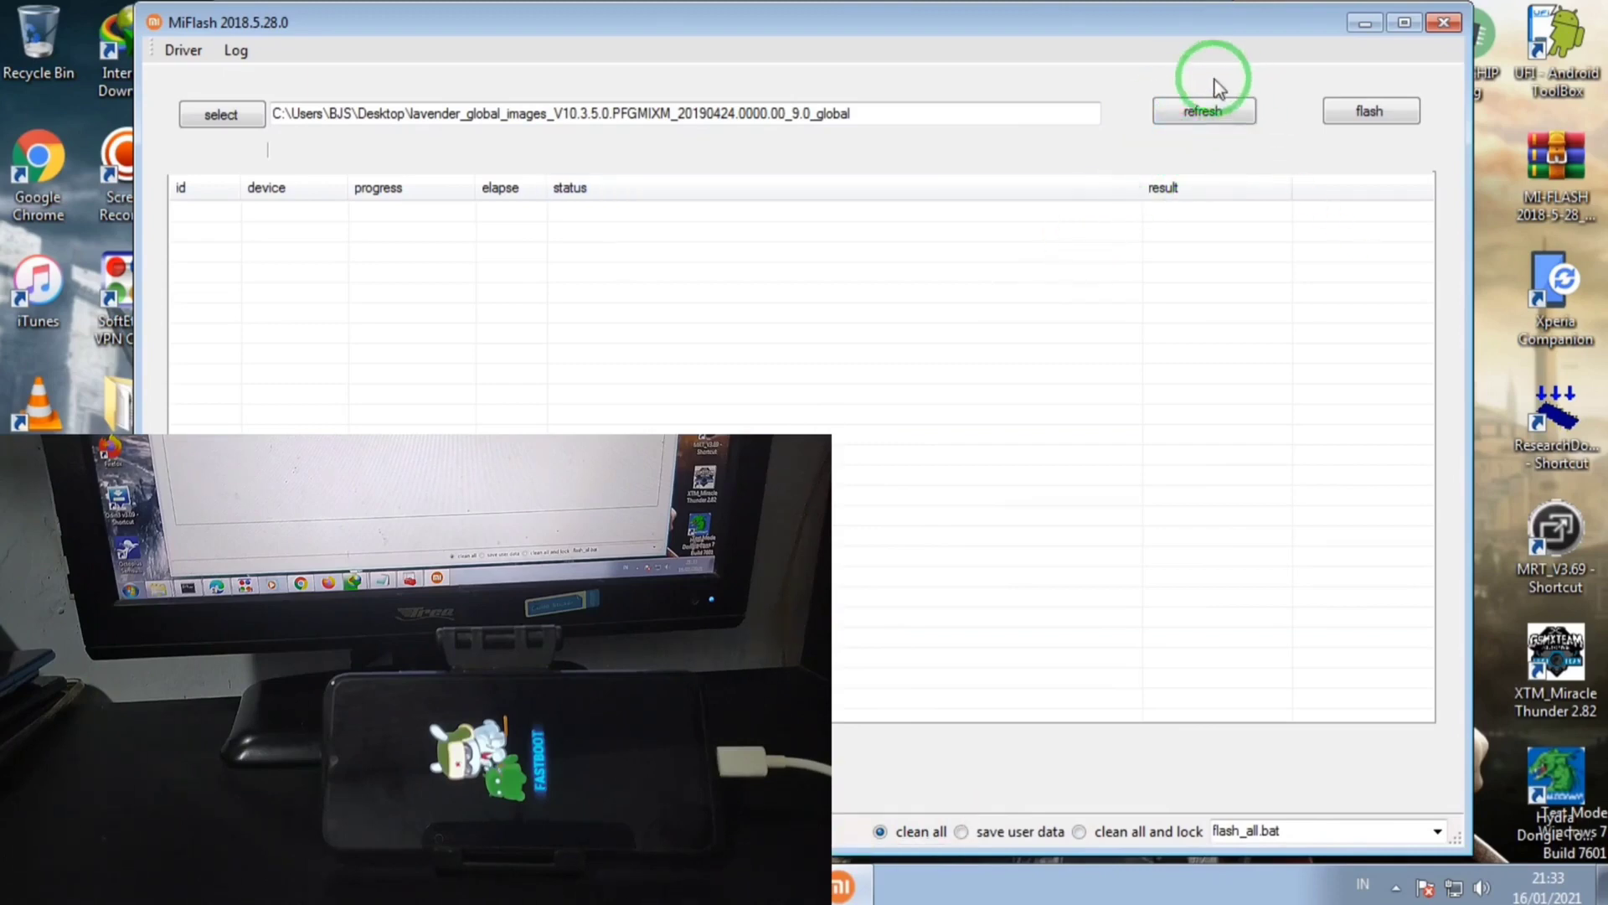
click(1202, 111)
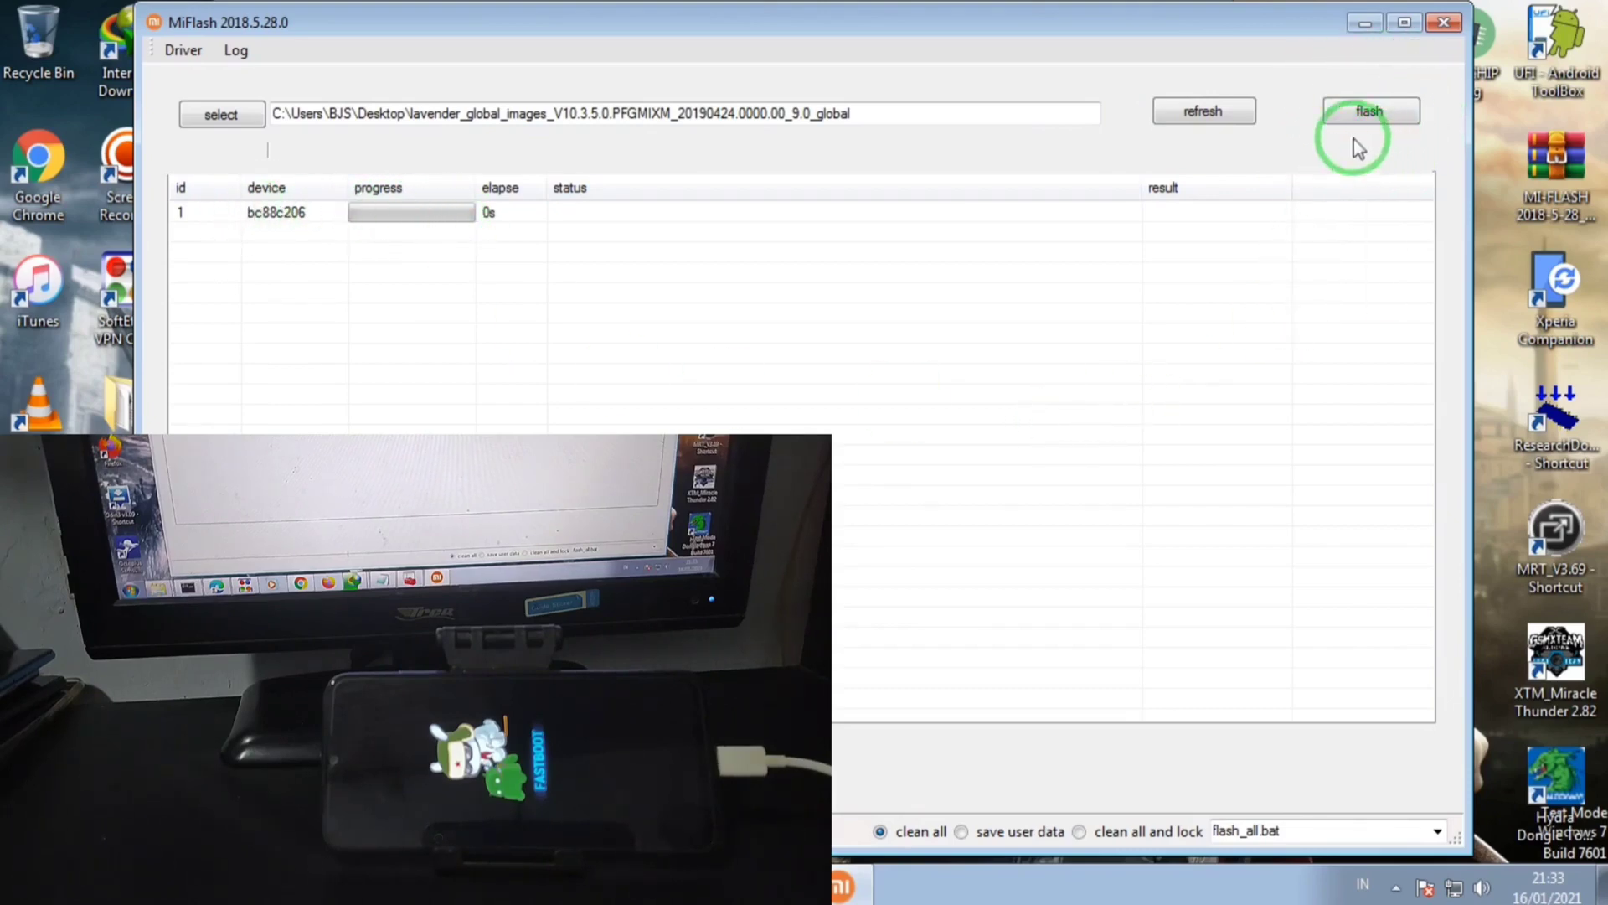
click(1369, 114)
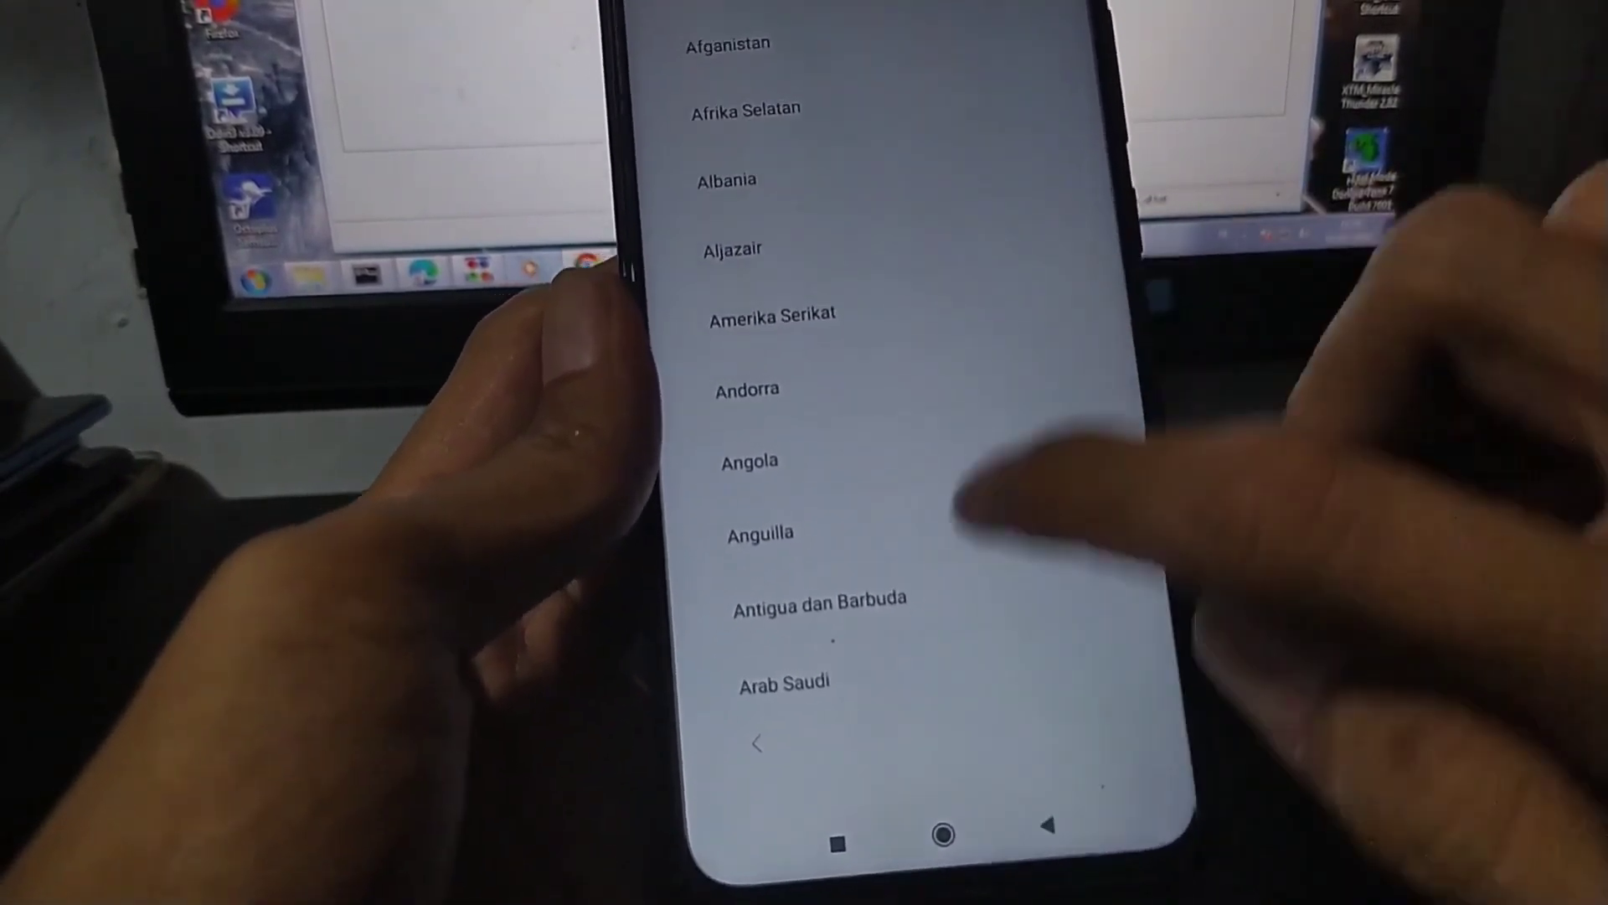
scroll(880, 419, down, 10)
scroll(922, 402, down, 15)
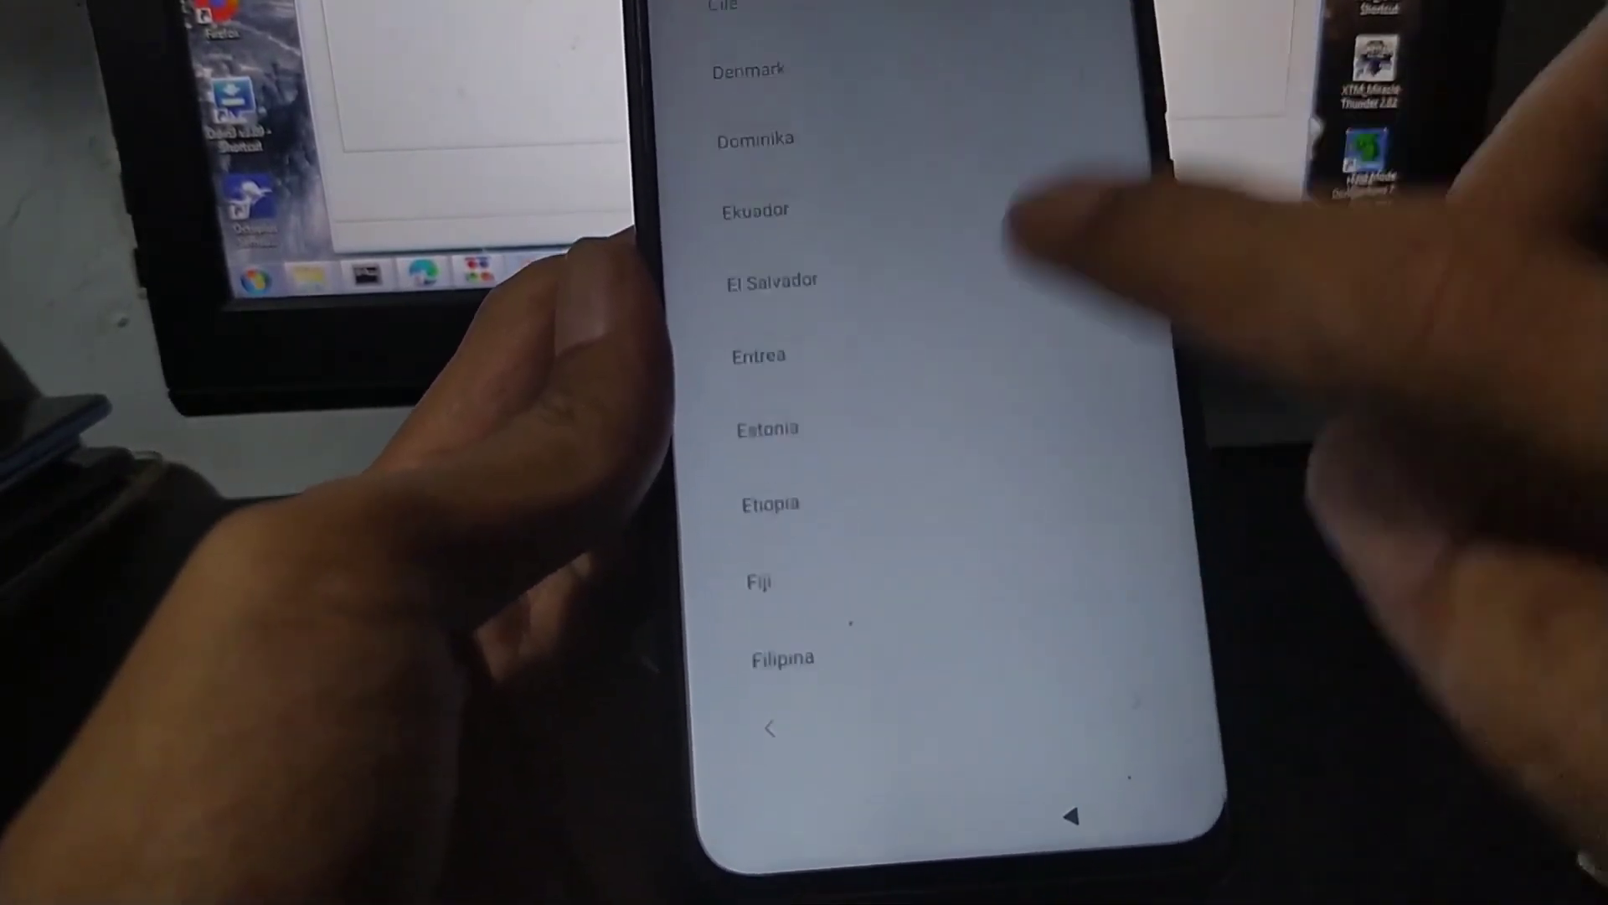
click(838, 276)
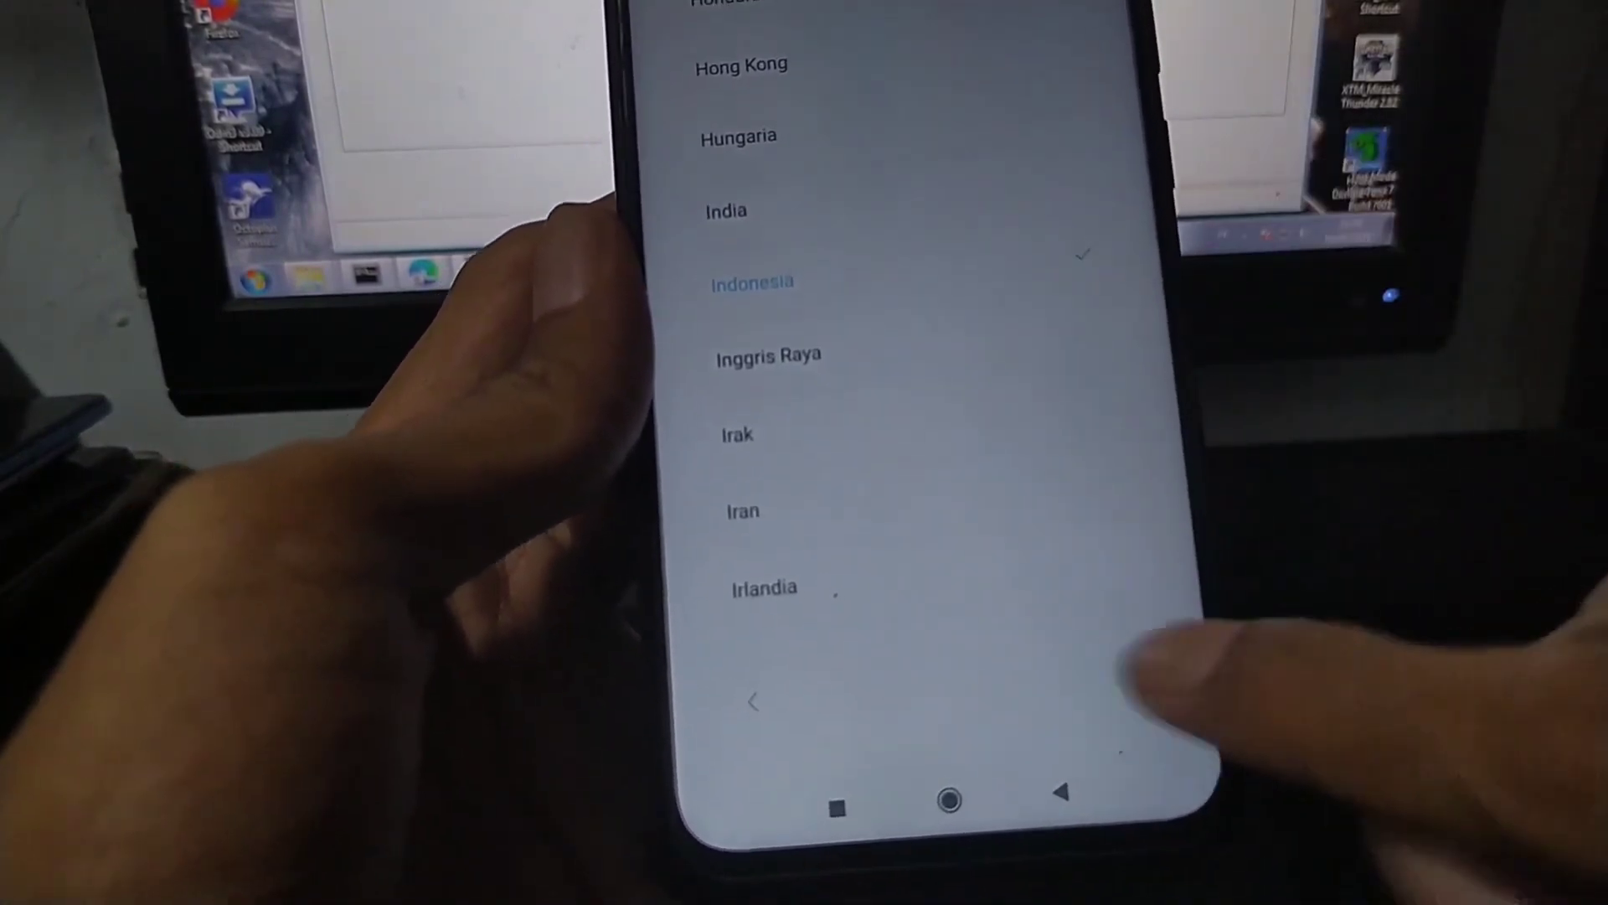
click(1121, 666)
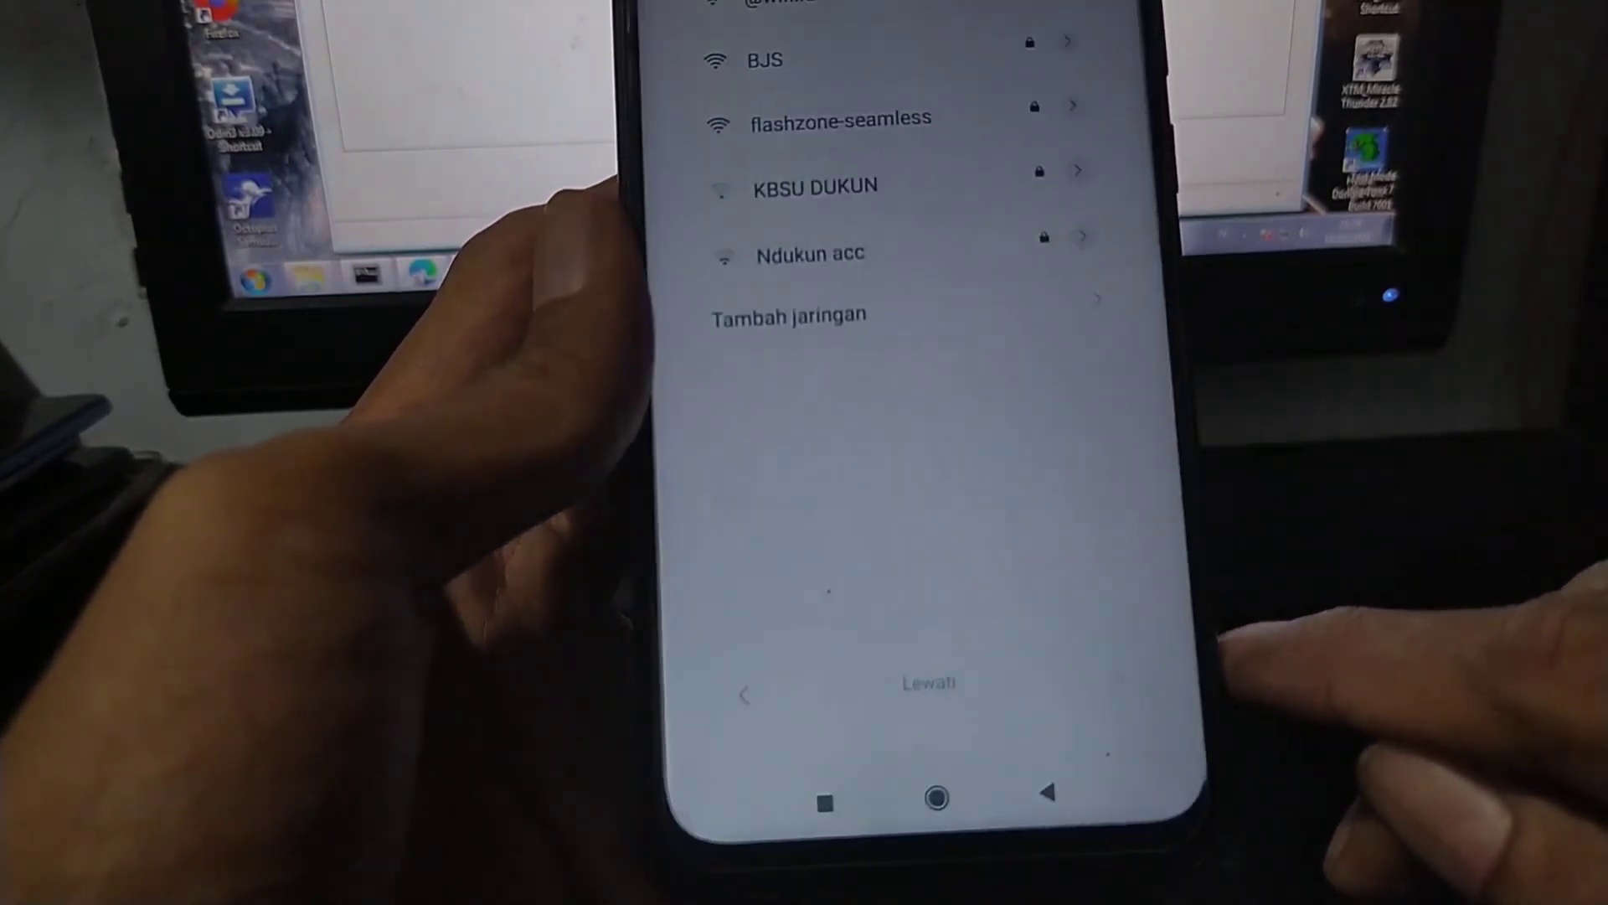
click(930, 675)
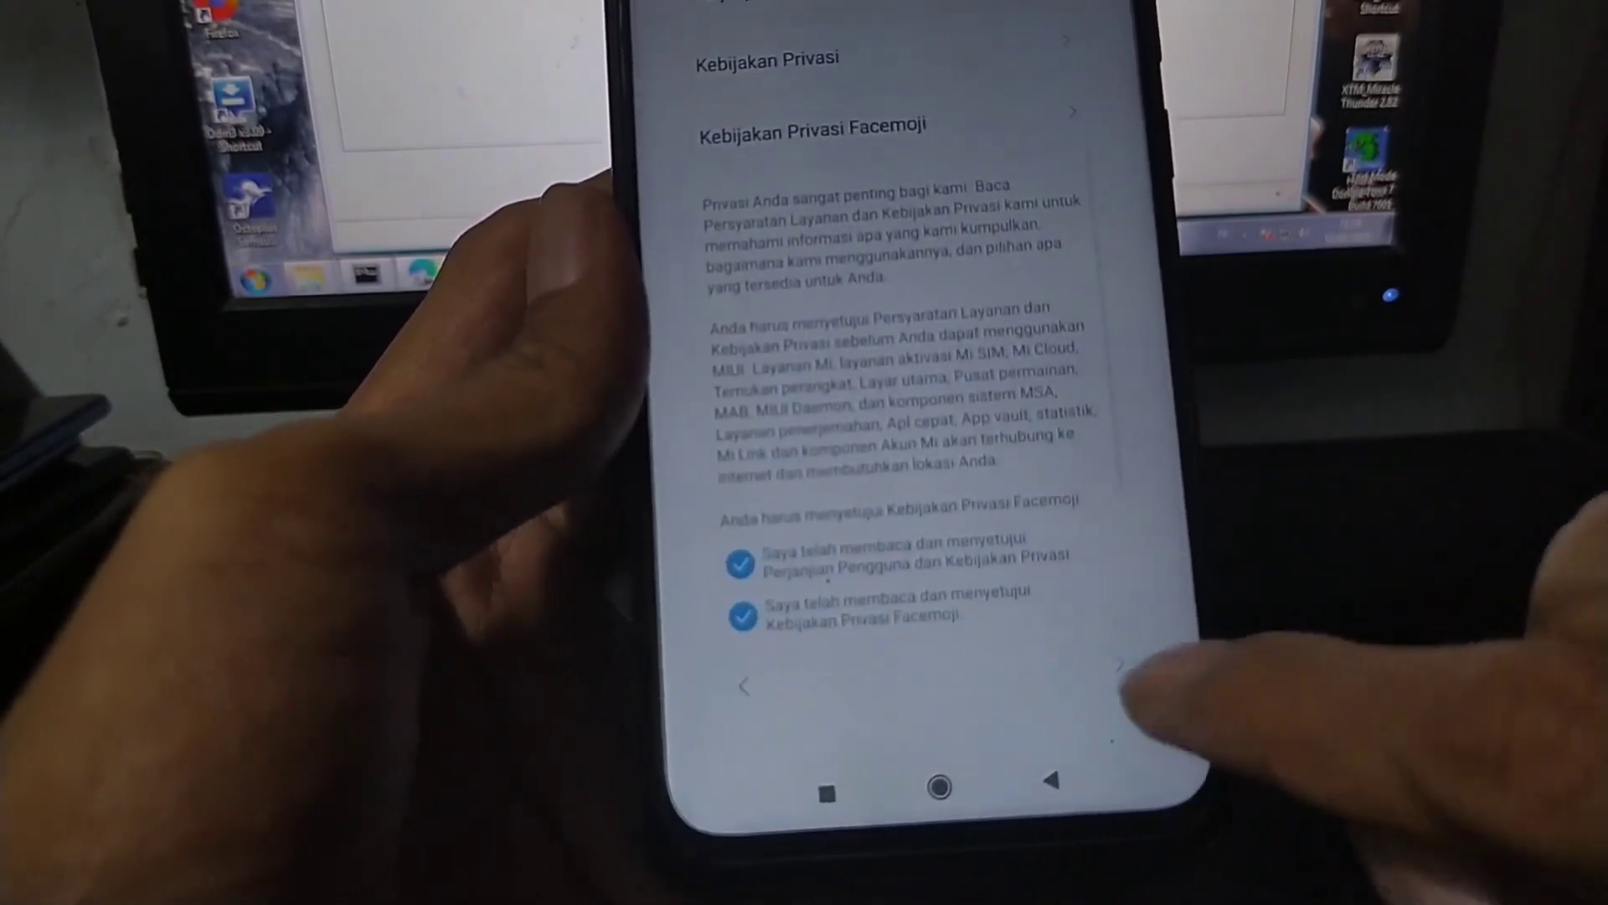
click(1114, 657)
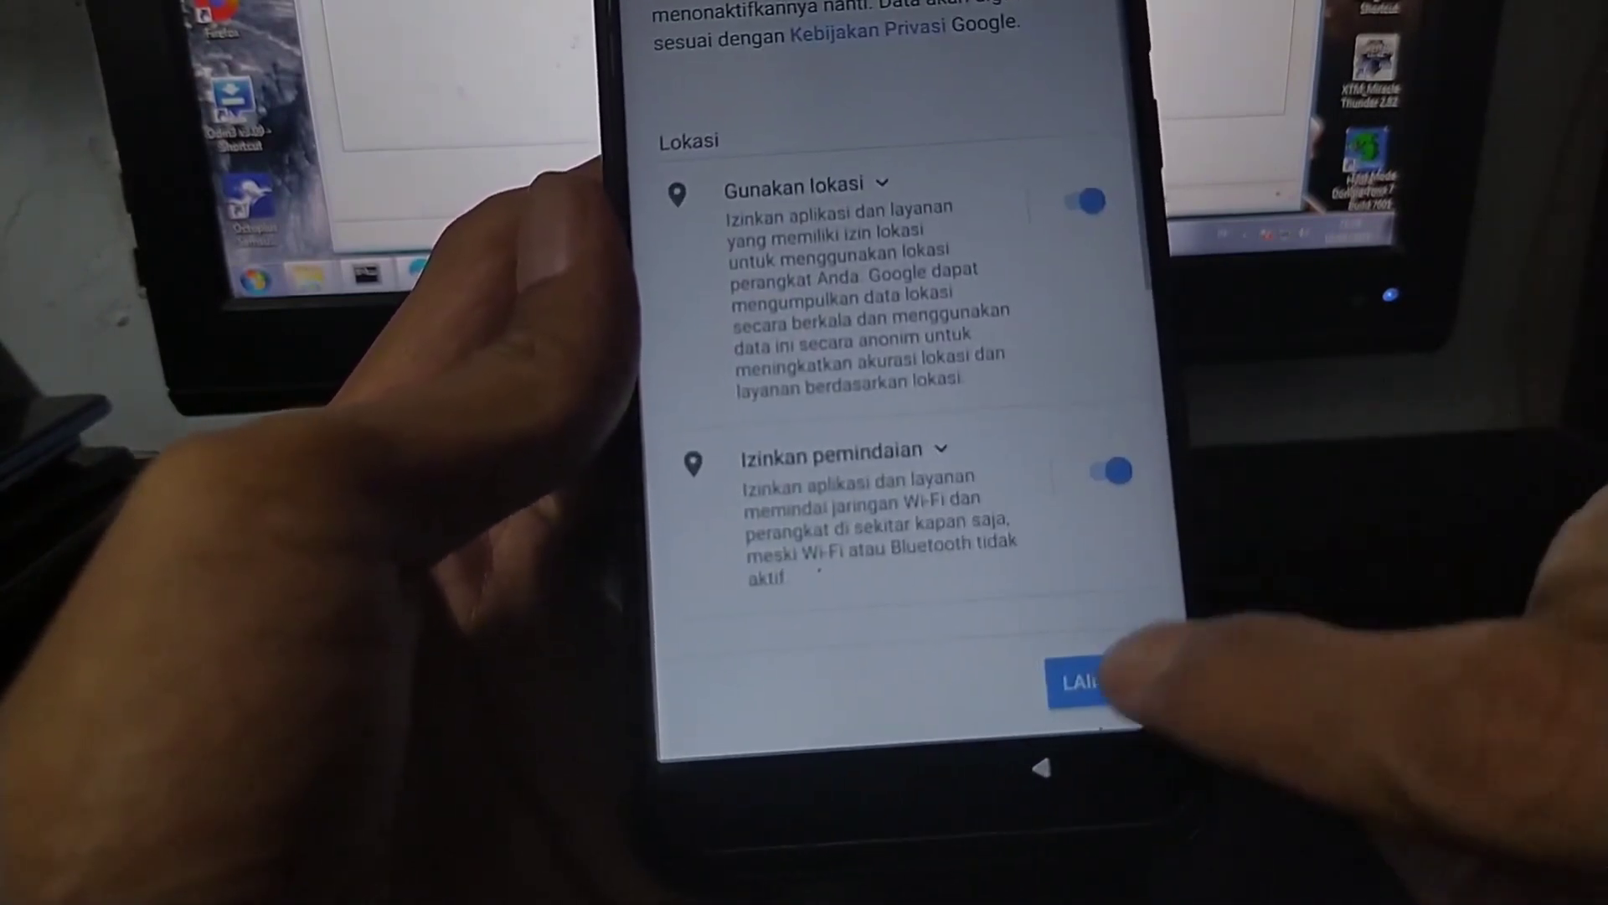
click(1089, 678)
click(1062, 683)
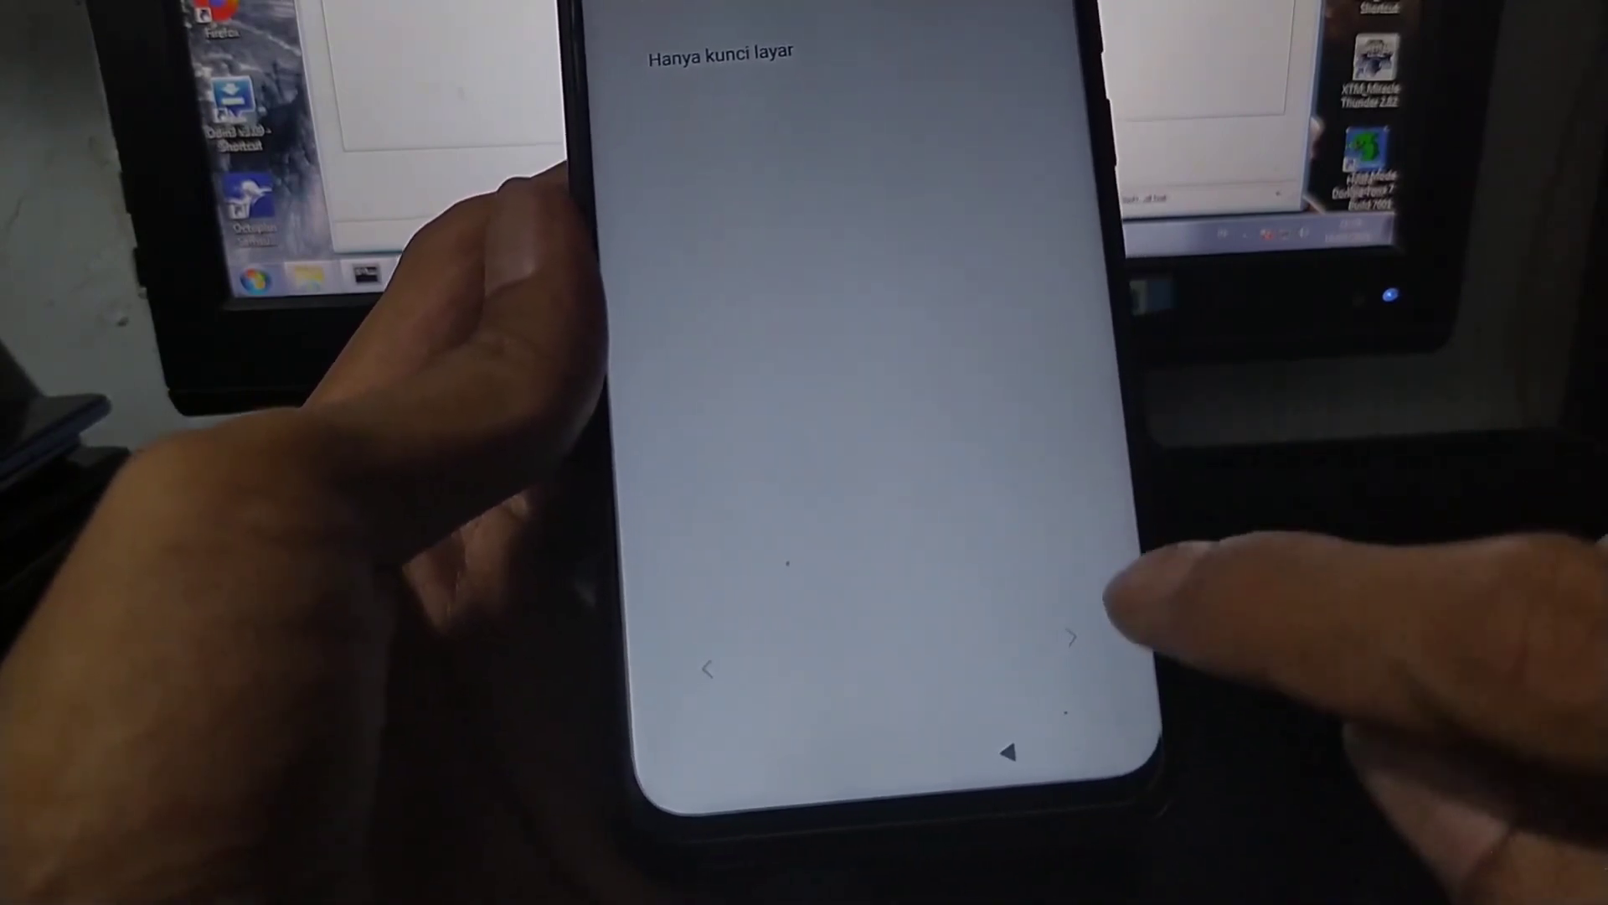
click(1101, 662)
click(1074, 647)
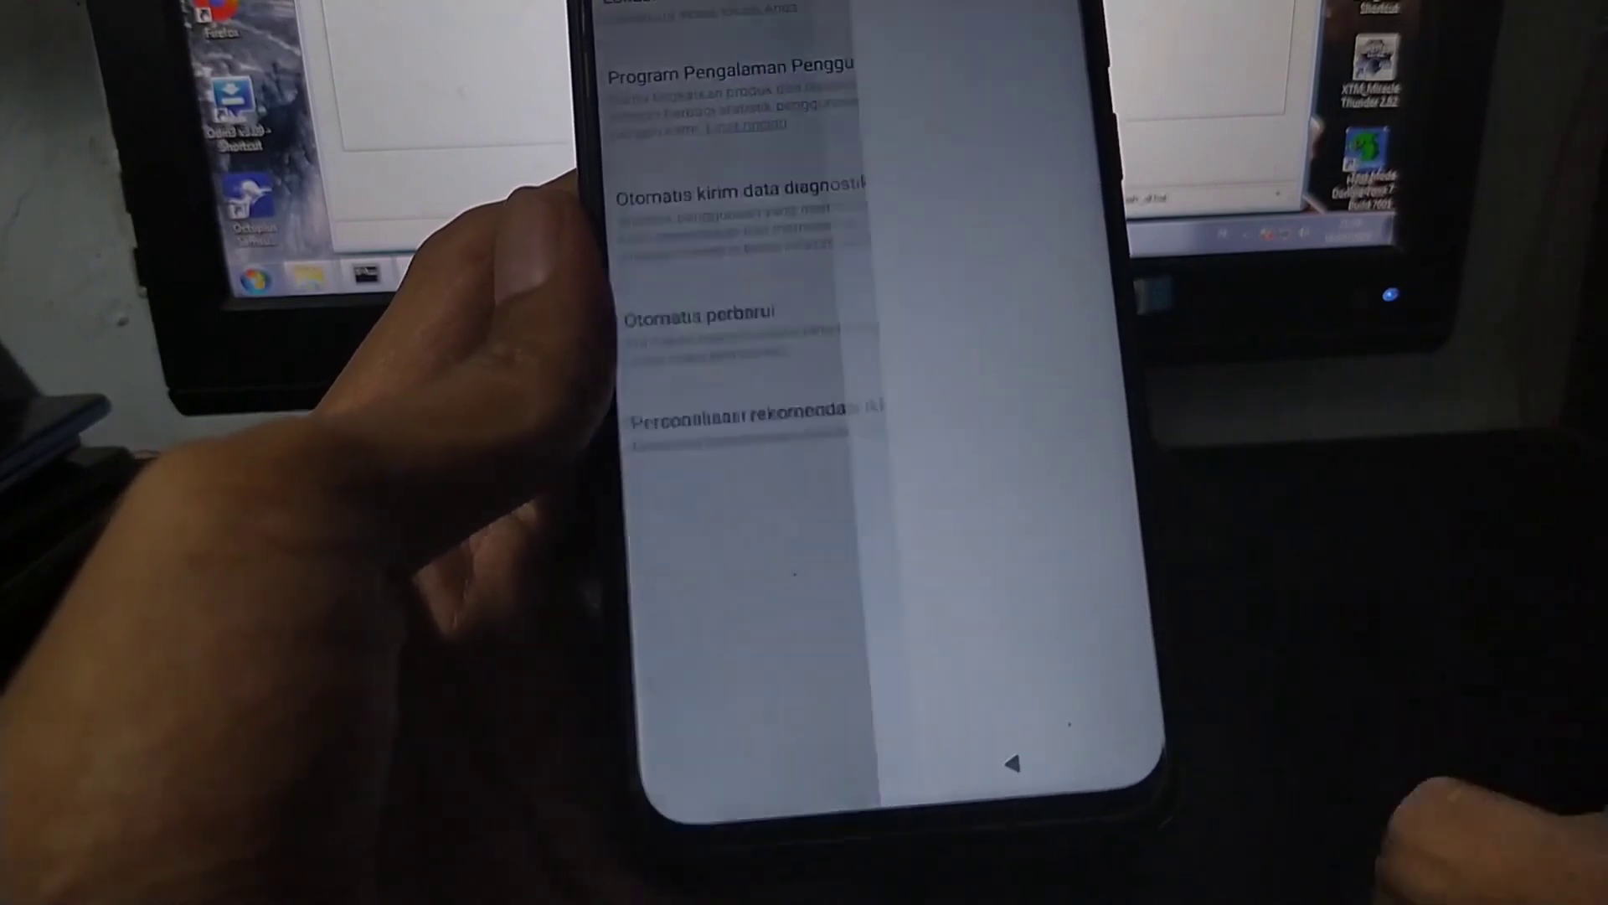
click(1073, 650)
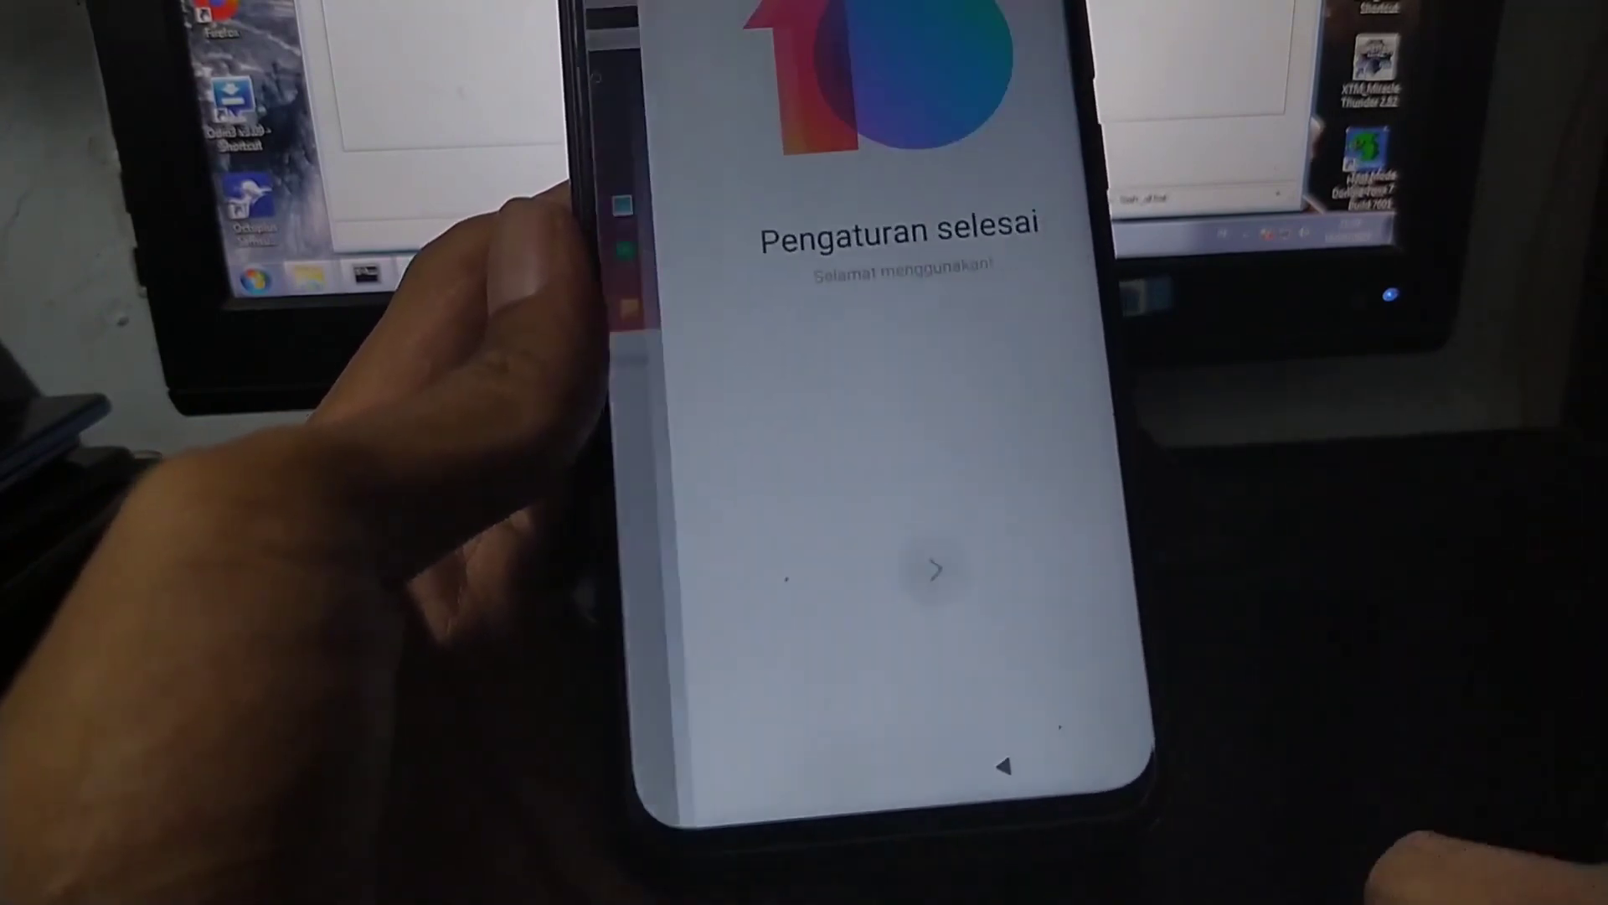
click(889, 592)
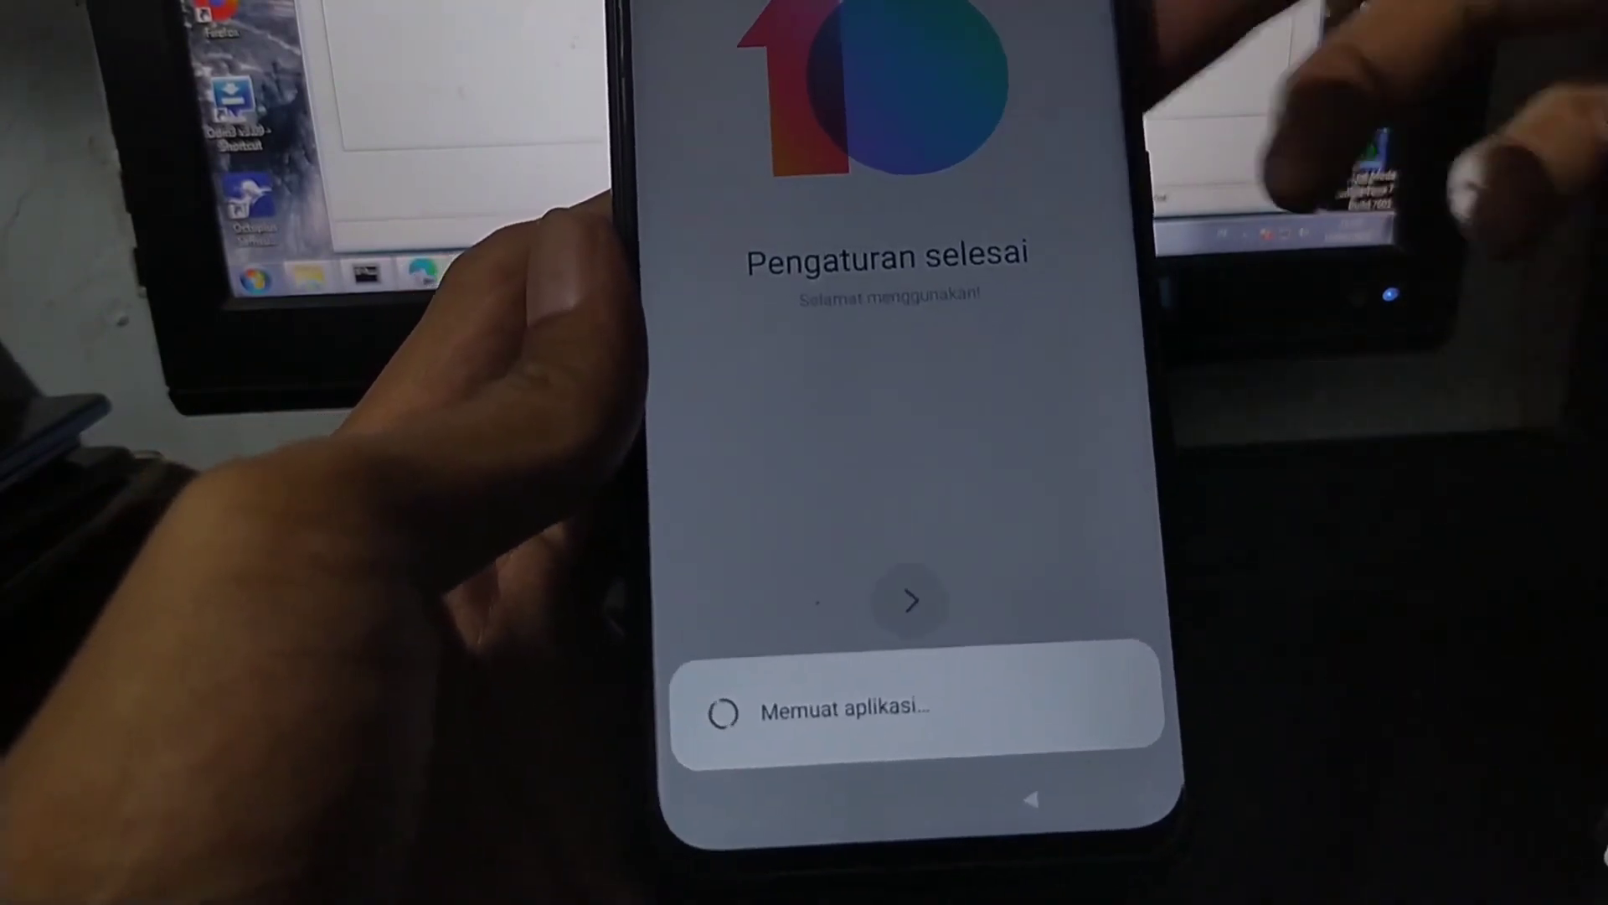